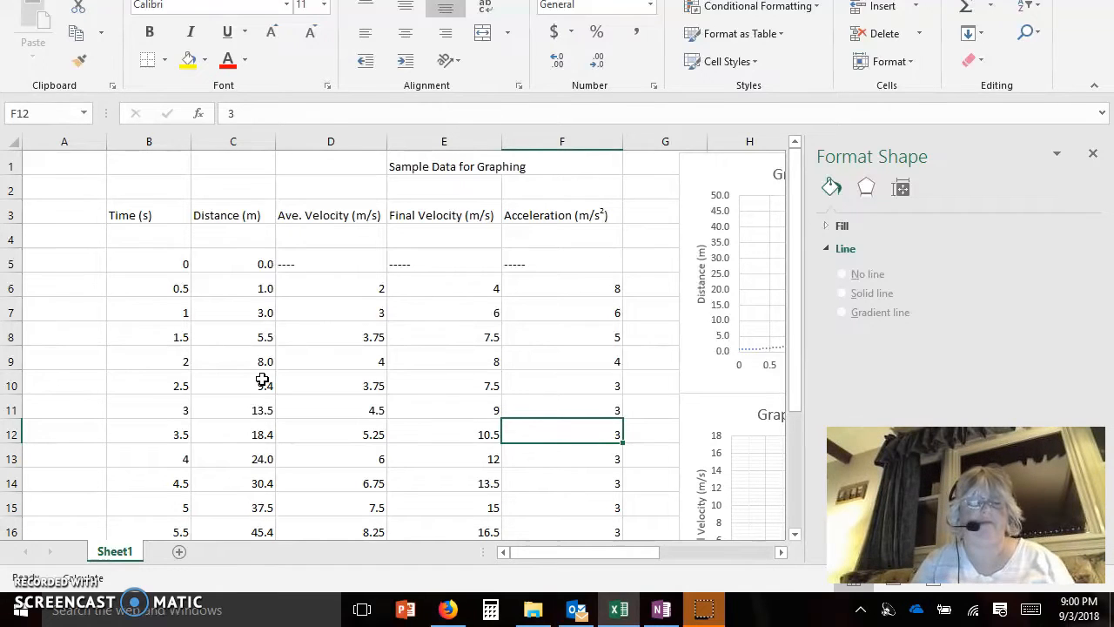
# - Insert a basic 2-D line chart from the Time (s) and Distance (m) columns, B and C
pyautogui.click(172, 148)
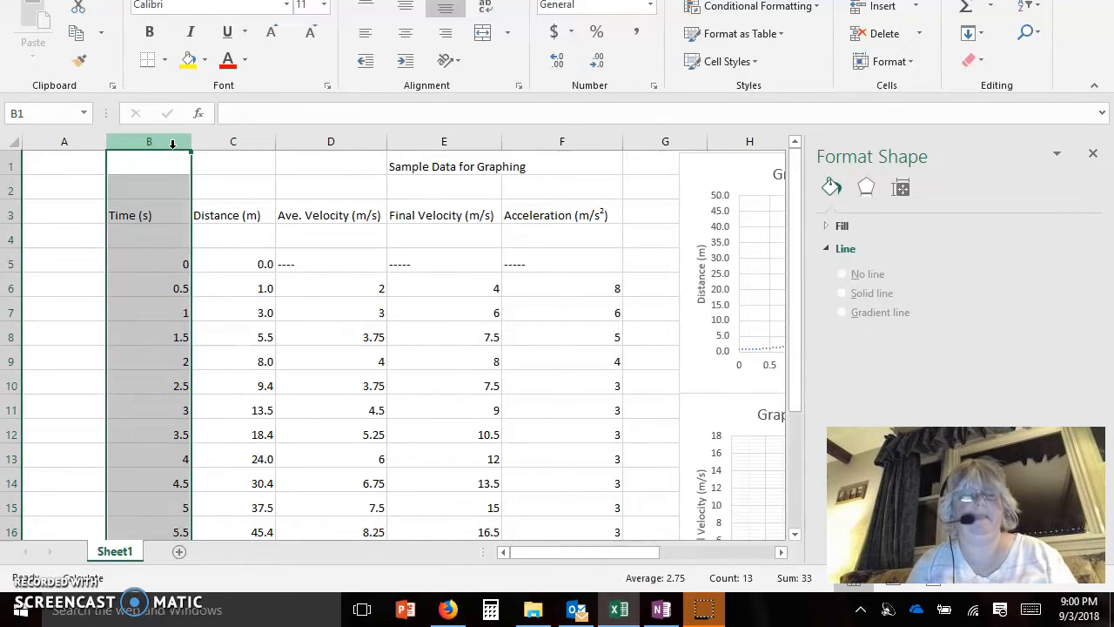
pyautogui.keyDown('shift'); pyautogui.click(218, 141); pyautogui.keyUp('shift')
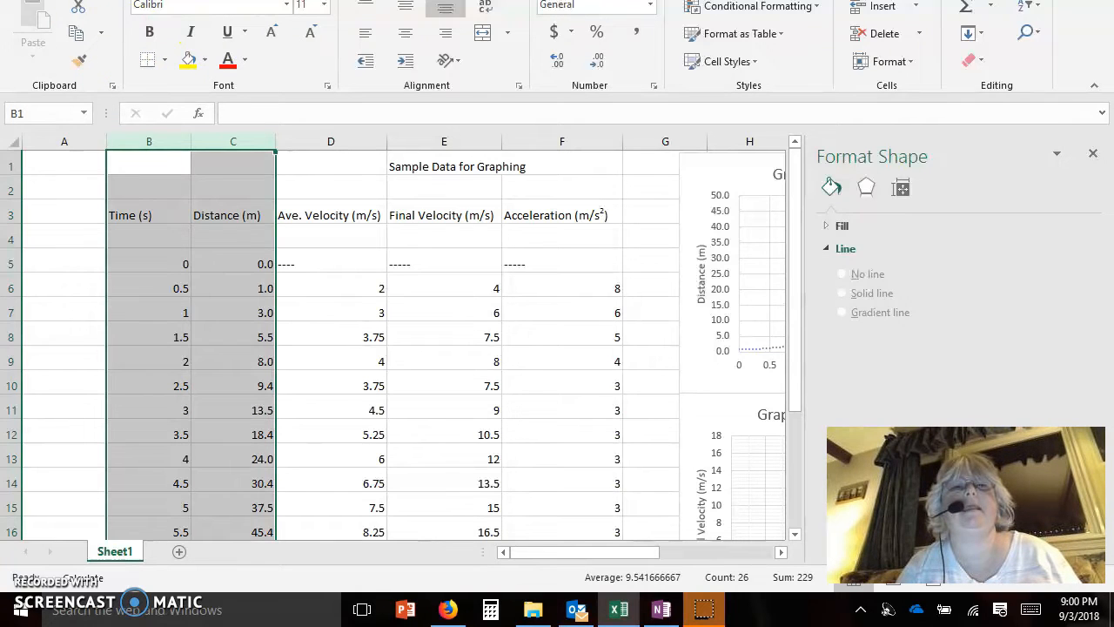
pyautogui.moveTo(332, 0); pyautogui.dragTo(431, 0)
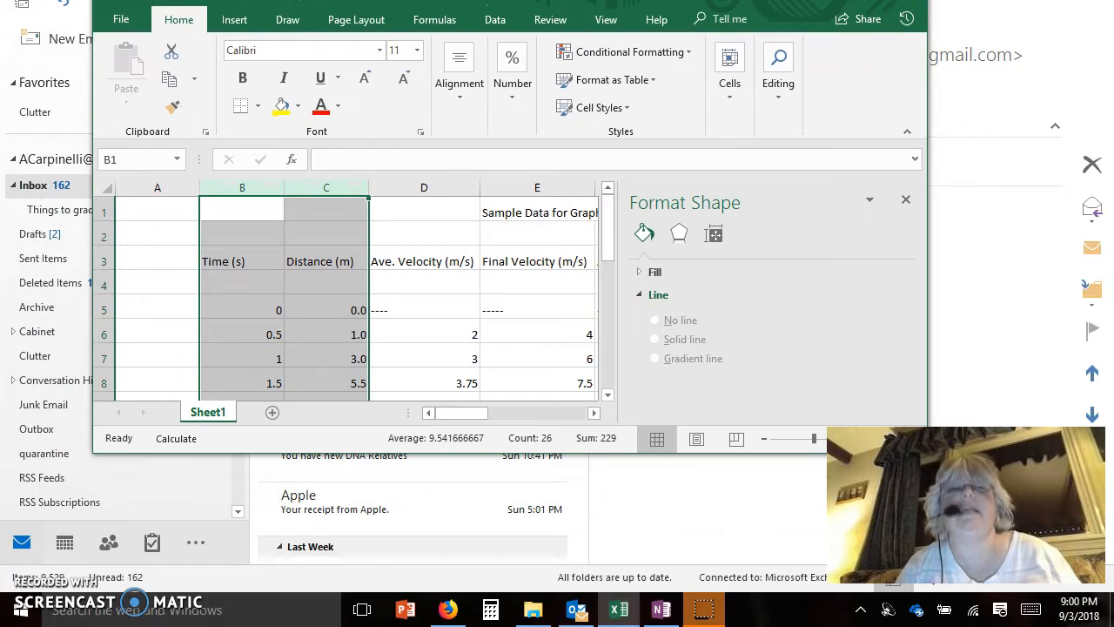
pyautogui.click(235, 21)
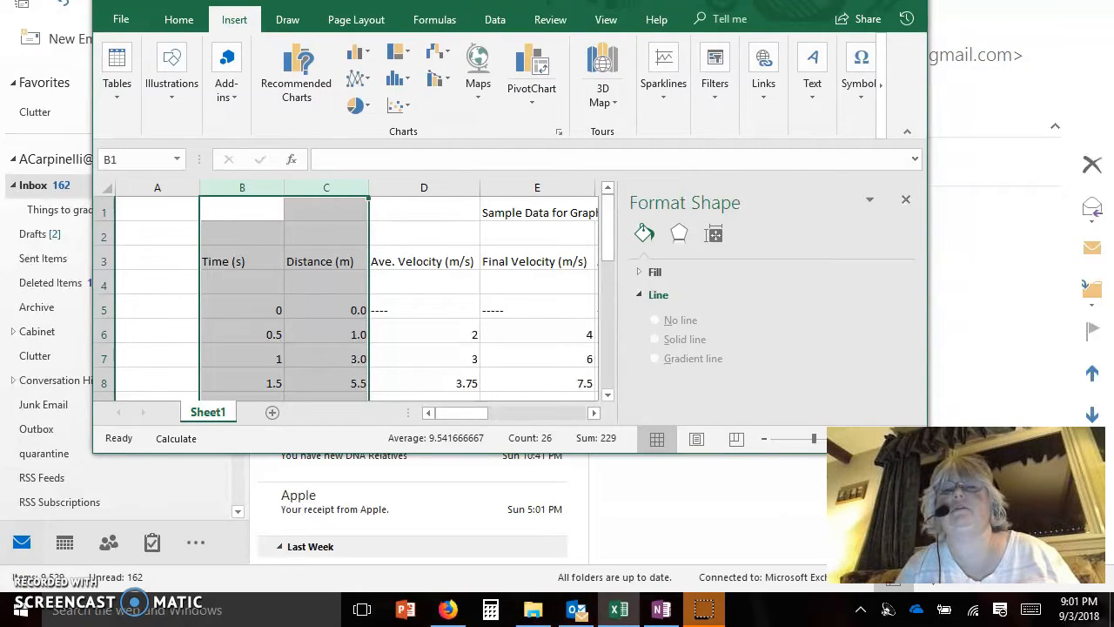
pyautogui.click(354, 90)
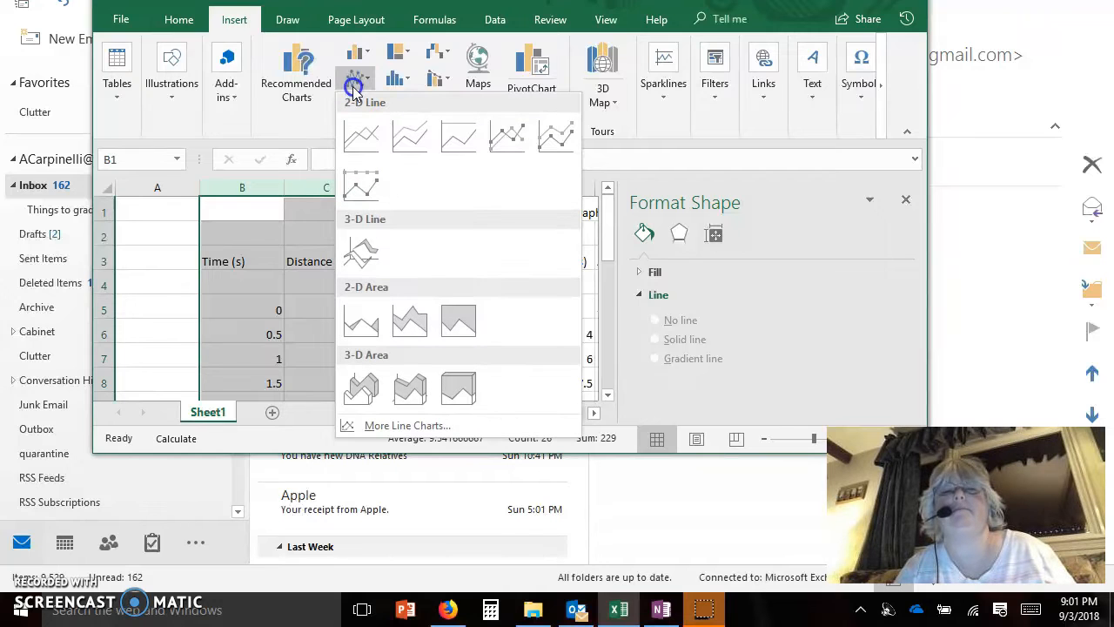
pyautogui.click(375, 139)
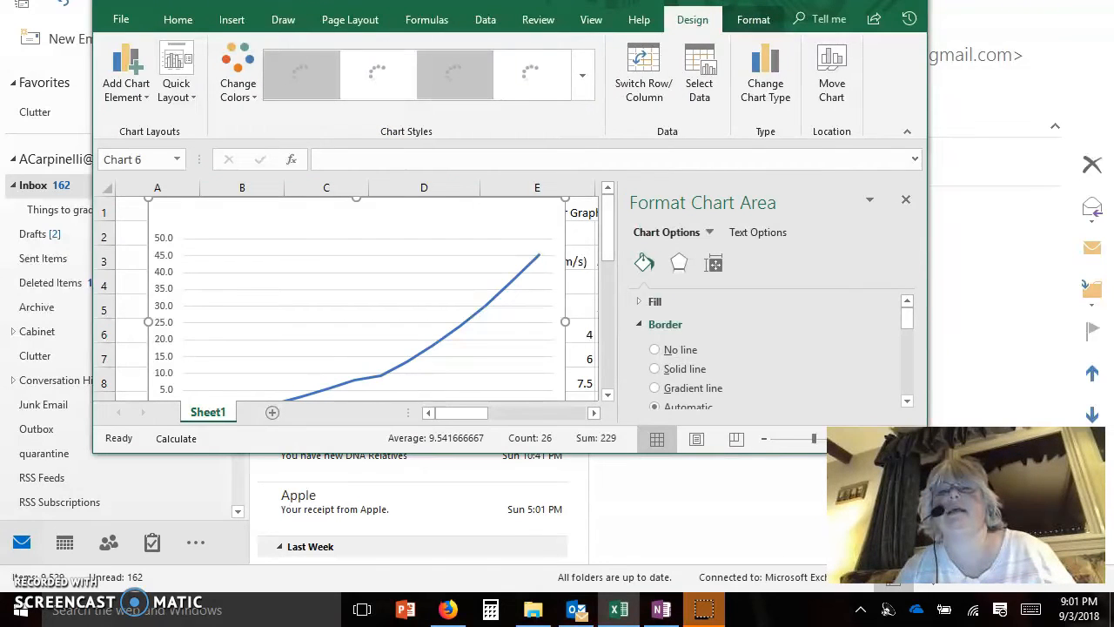
pyautogui.click(867, 1)
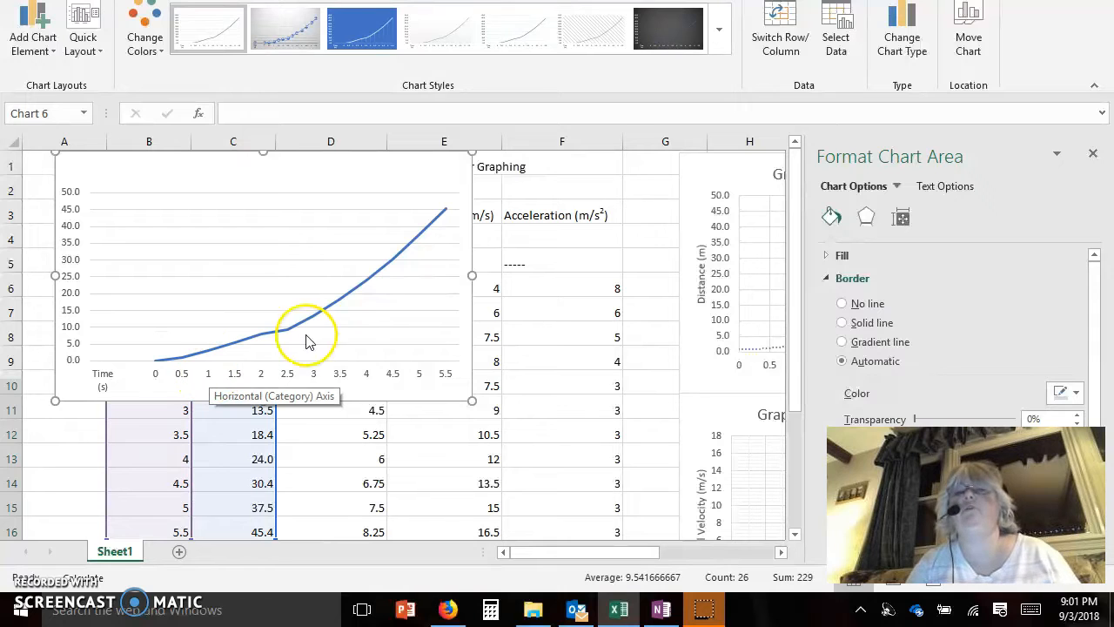
# - Exclude the Time (s), blank and 0 categories from the line chart's horizontal axis data
pyautogui.click(838, 41)
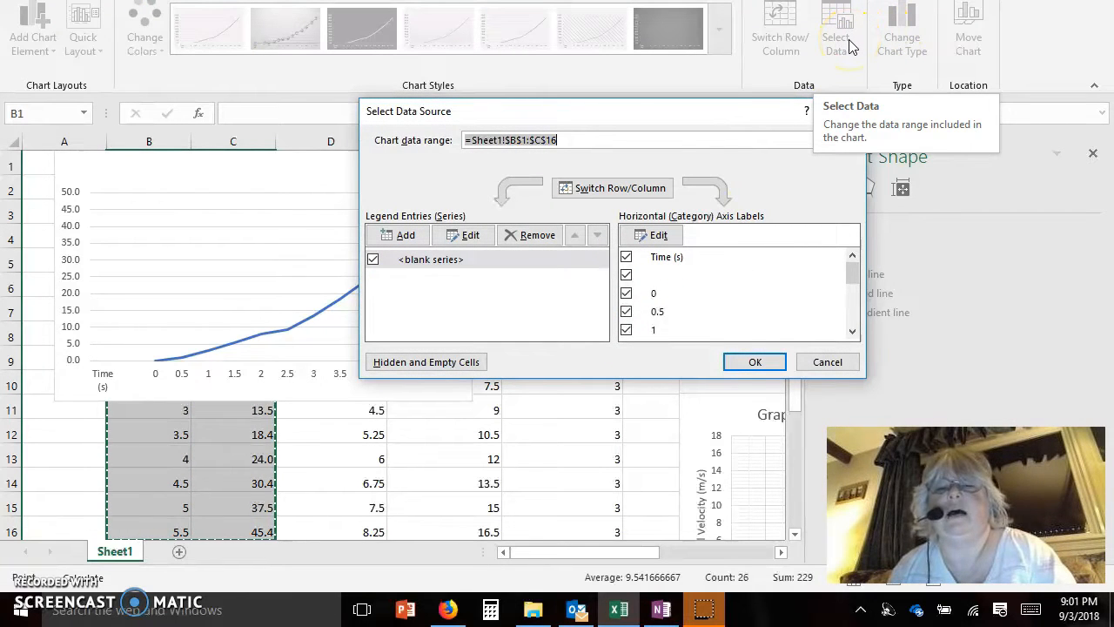
pyautogui.click(626, 258)
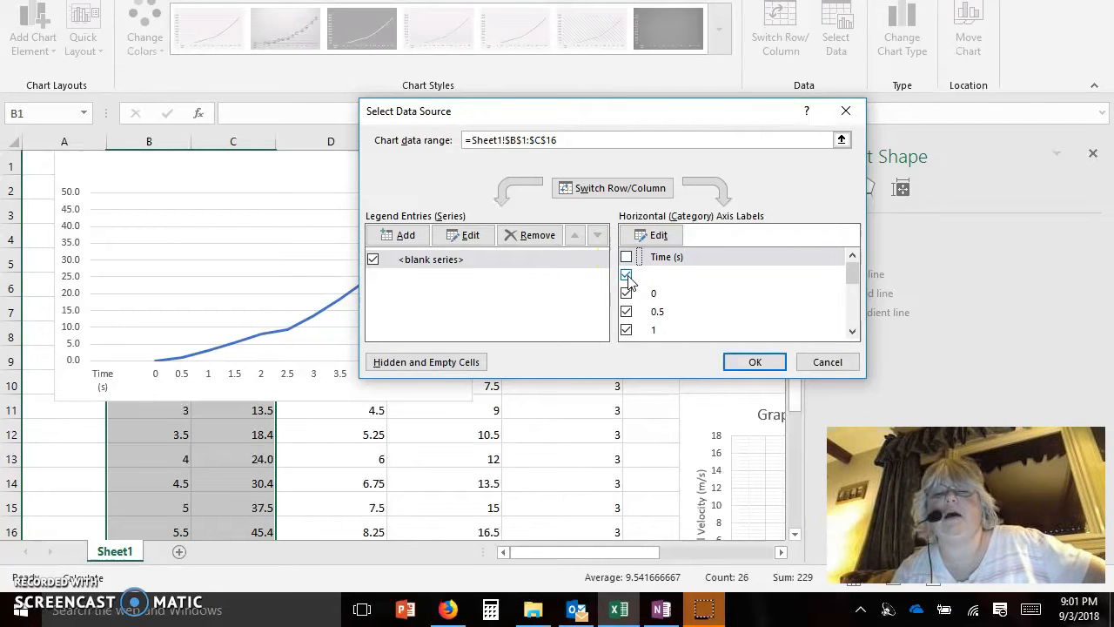
pyautogui.click(627, 276)
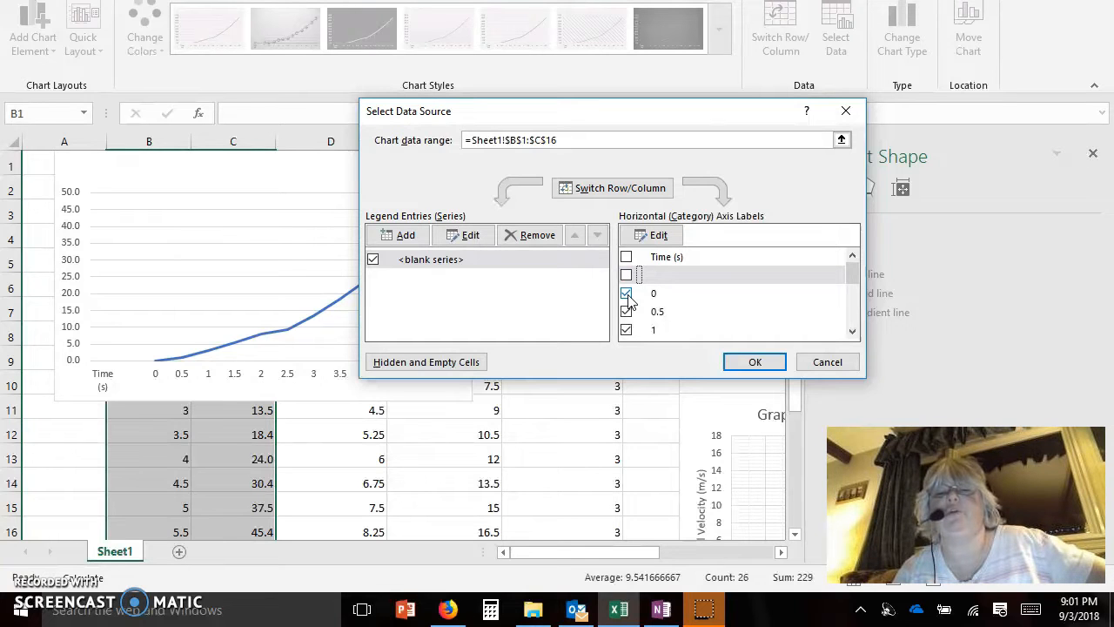
pyautogui.click(627, 293)
pyautogui.click(756, 362)
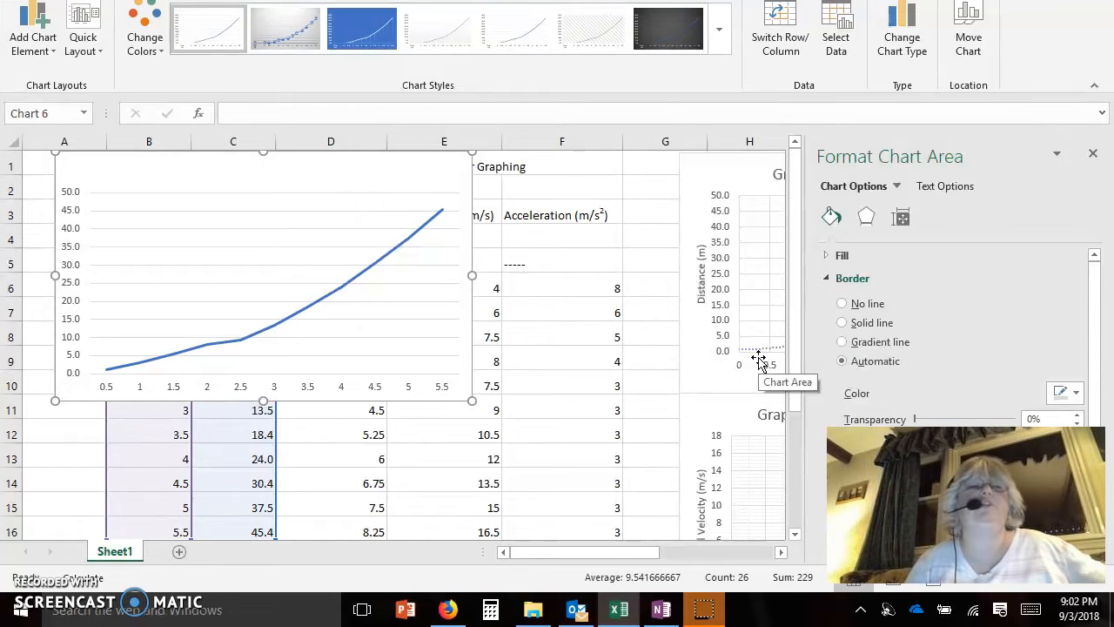
# - Add a primary horizontal axis title to the line chart
pyautogui.click(37, 52)
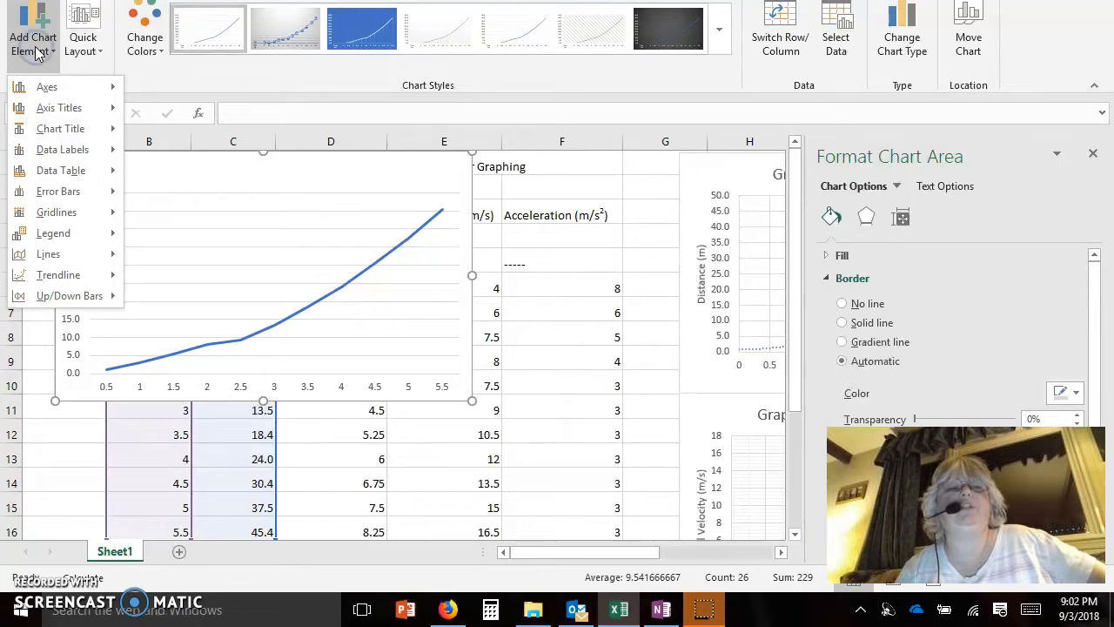
pyautogui.click(38, 93)
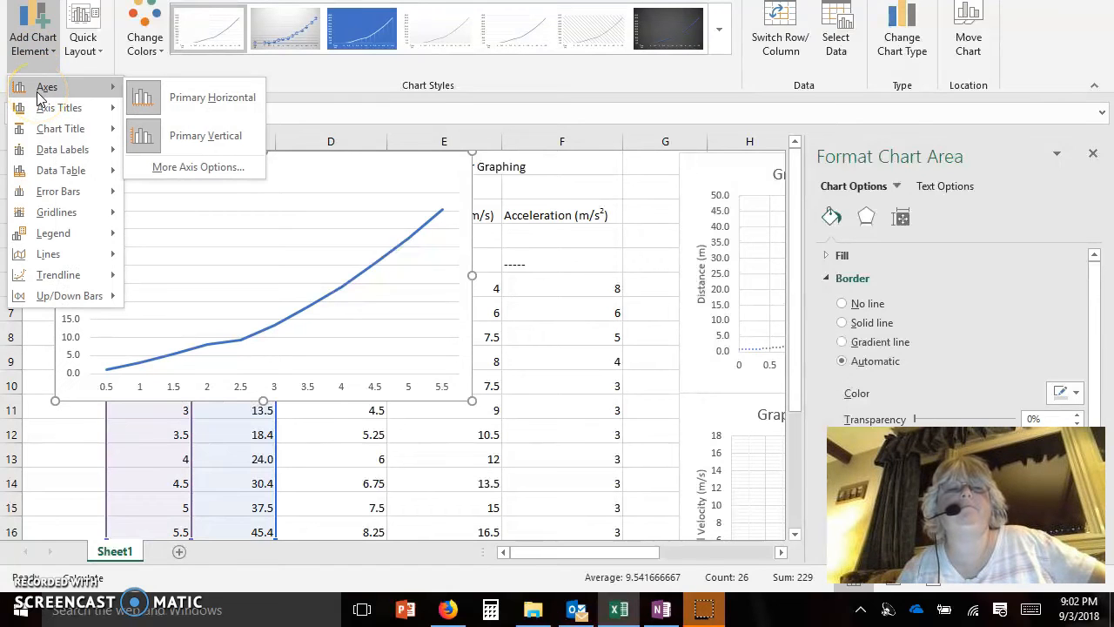
pyautogui.click(76, 113)
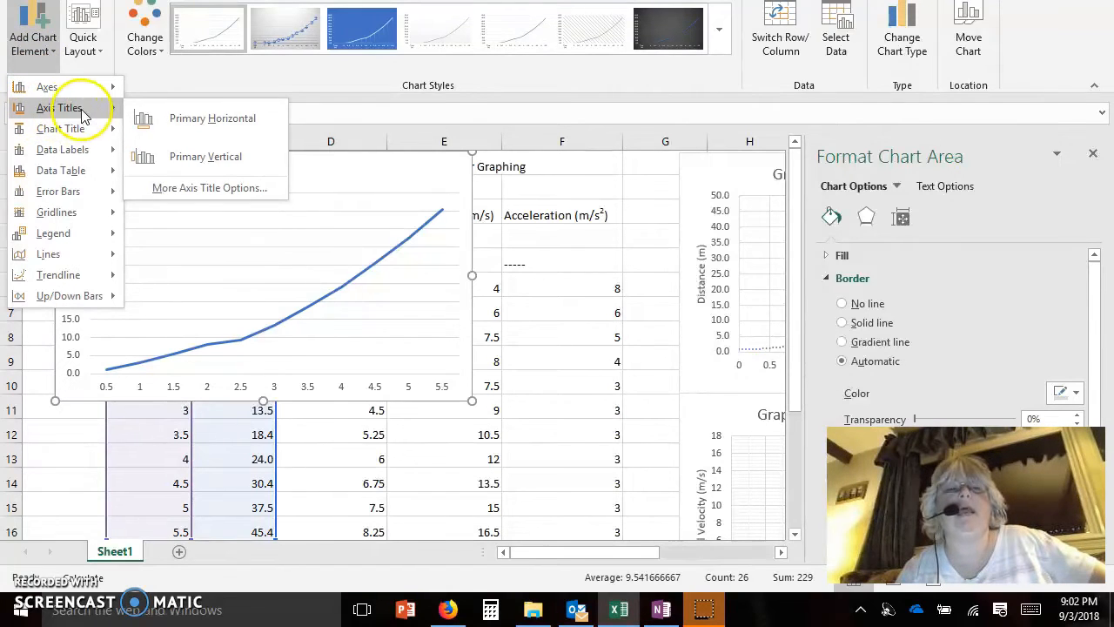
pyautogui.click(162, 121)
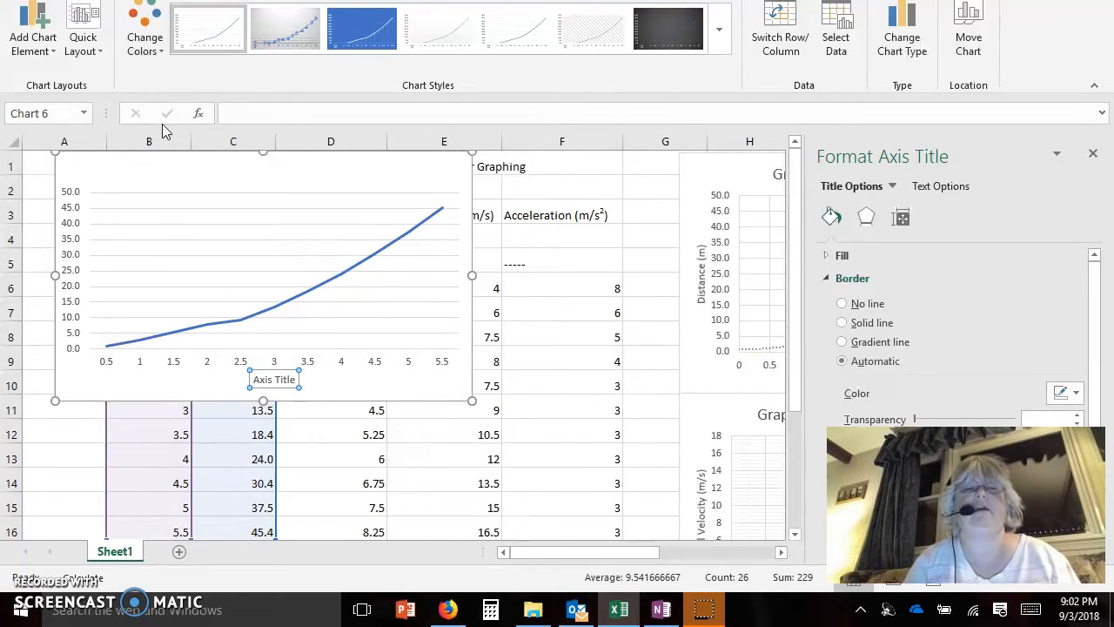
pyautogui.click(291, 180)
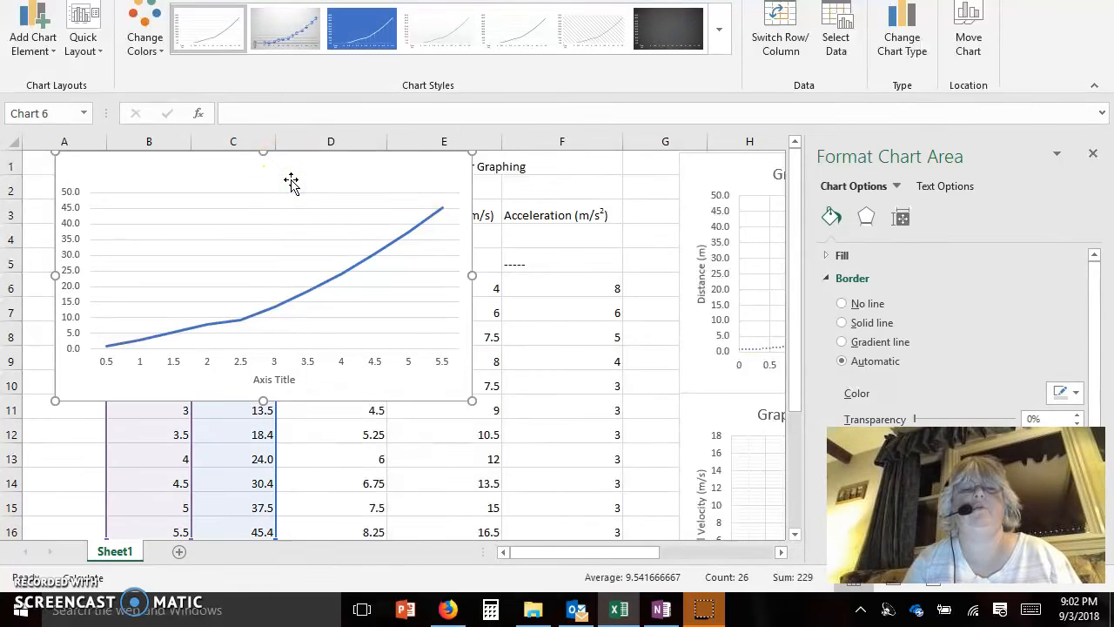
# - Replace the horizontal axis title's placeholder text with "Time (s)"
pyautogui.click(276, 381)
pyautogui.click(276, 381)
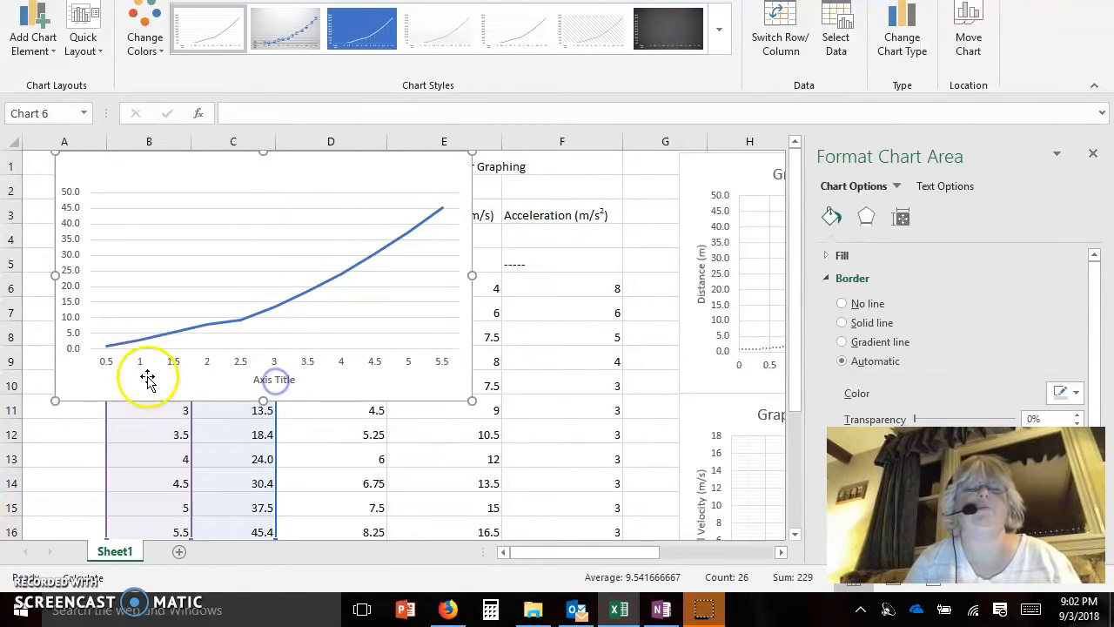
pyautogui.click(264, 381)
pyautogui.click(264, 381)
pyautogui.write('Tim')
pyautogui.press('Right')
pyautogui.press('Right')
pyautogui.press('Right')
pyautogui.press('Right')
pyautogui.press('Right')
pyautogui.press('Right')
pyautogui.press('Right')
pyautogui.press('Right')
pyautogui.press('BackSpace')
pyautogui.press('BackSpace')
pyautogui.press('BackSpace')
pyautogui.press('BackSpace')
pyautogui.press('BackSpace')
pyautogui.press('BackSpace')
pyautogui.press('BackSpace')
pyautogui.press('BackSpace')
pyautogui.press('BackSpace')
pyautogui.press('BackSpace')
pyautogui.press('BackSpace')
pyautogui.press('BackSpace')
pyautogui.press('BackSpace')
pyautogui.write('Time')
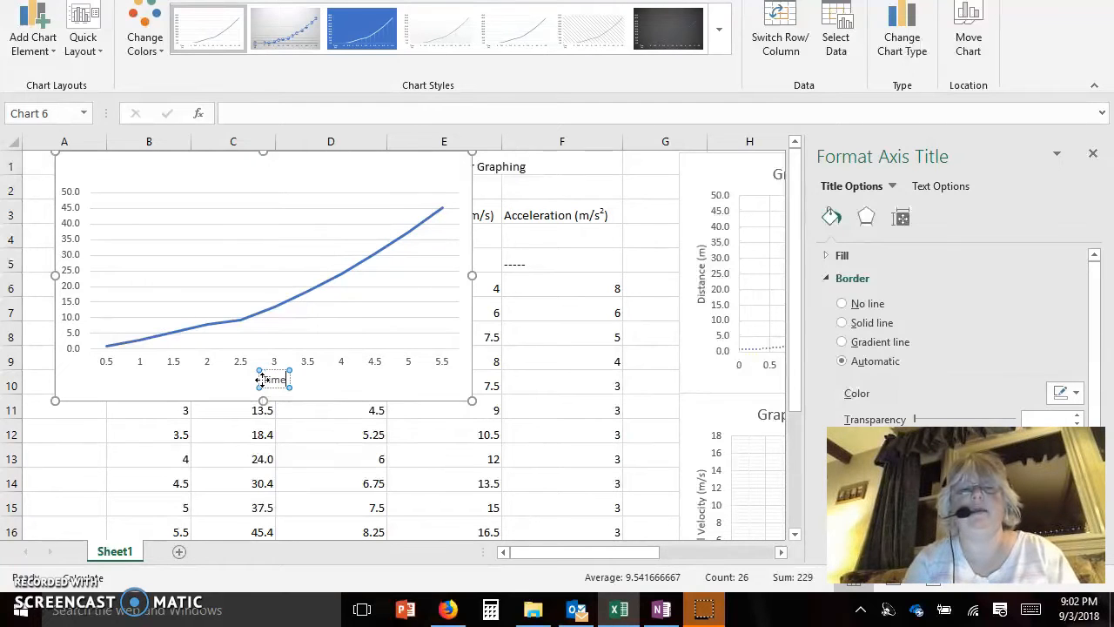
pyautogui.write(' (s)')
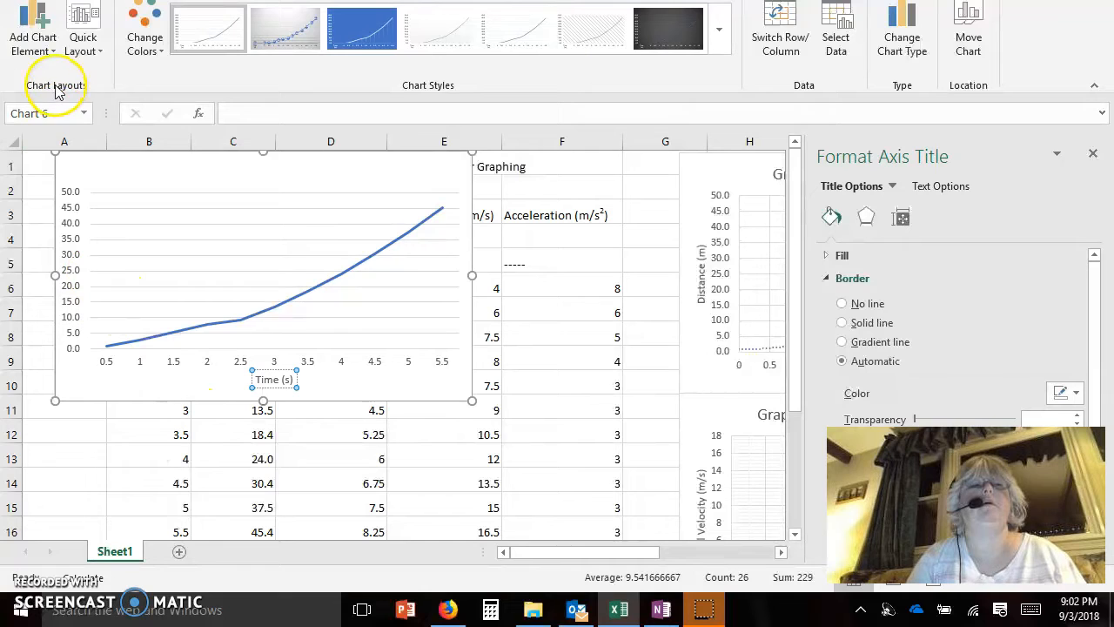
# - Add a primary vertical axis title to the line chart reading "Distance (m)"
pyautogui.click(35, 48)
pyautogui.moveTo(47, 110)
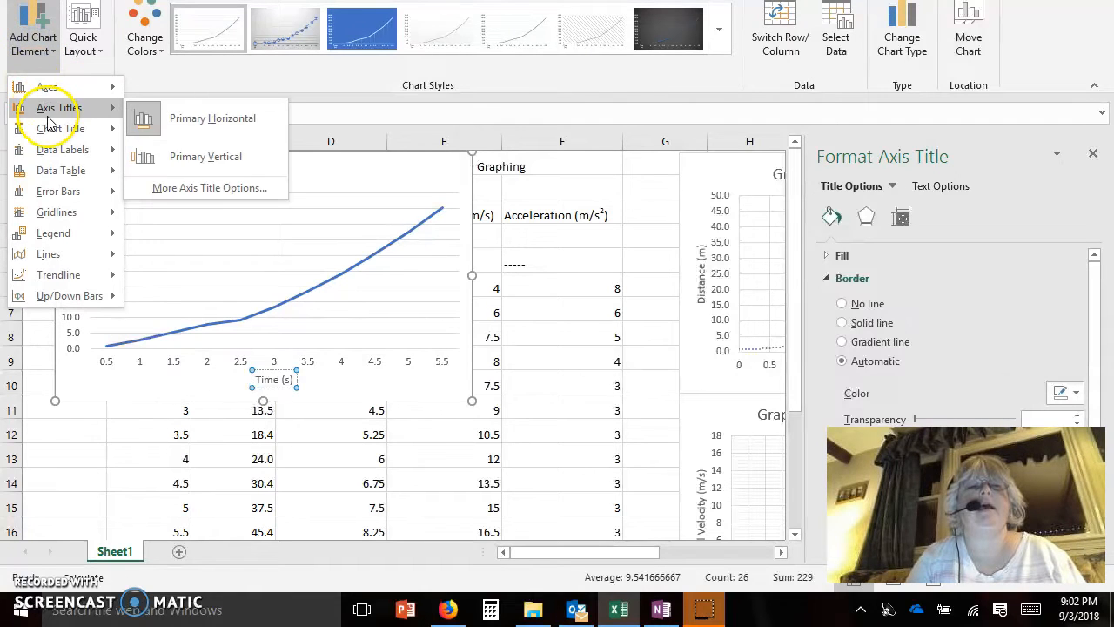
pyautogui.click(175, 156)
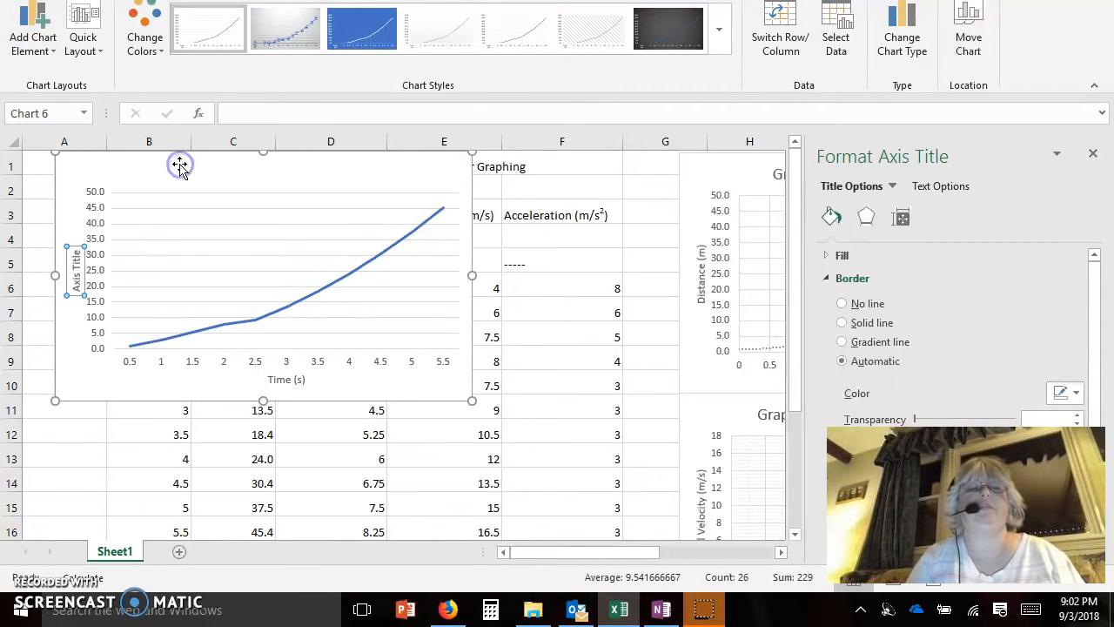
pyautogui.write('Di')
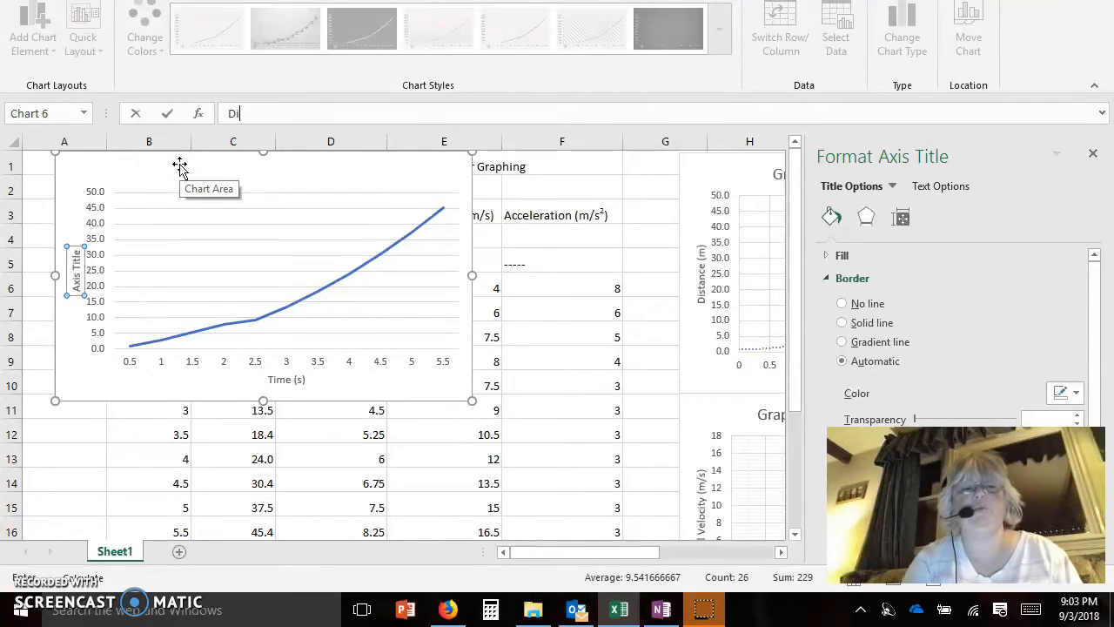
pyautogui.write('stancec')
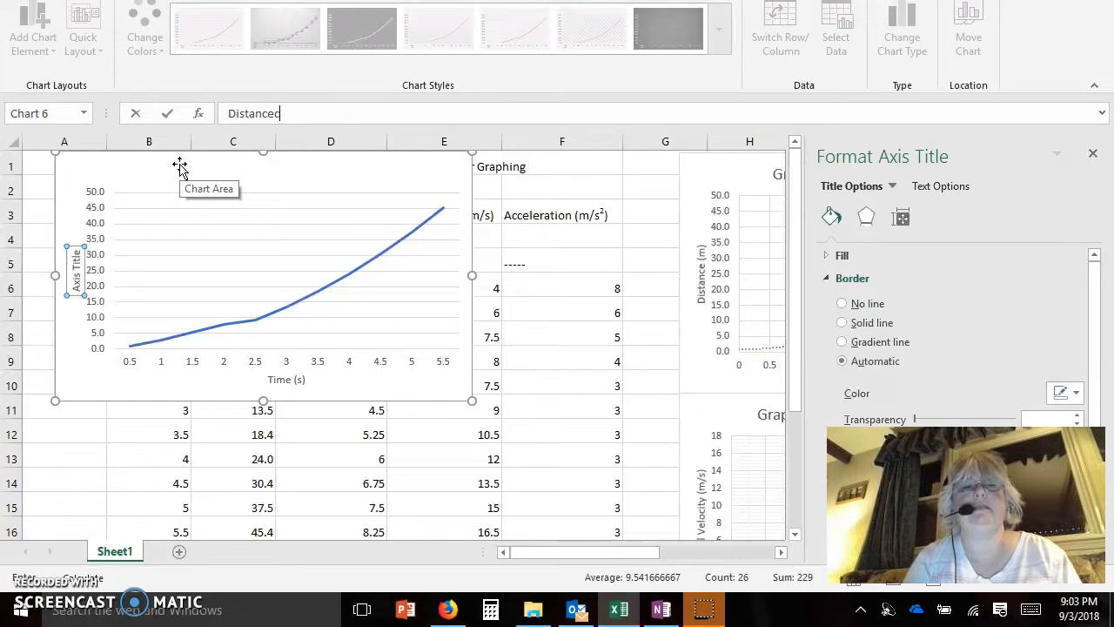
pyautogui.press('BackSpace')
pyautogui.write('(m)')
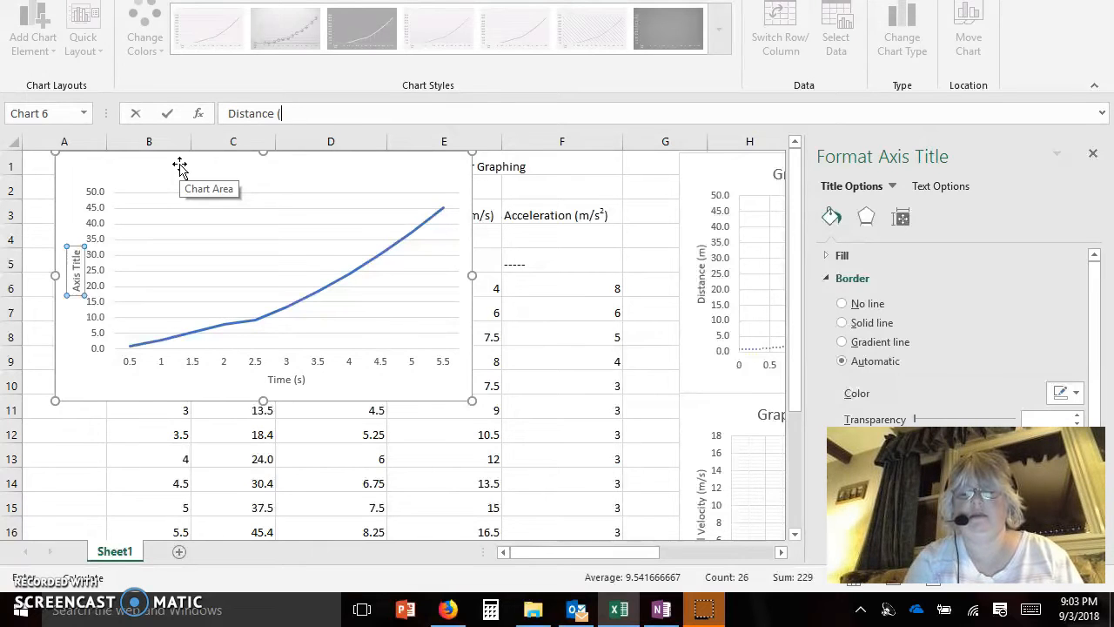
pyautogui.click(435, 381)
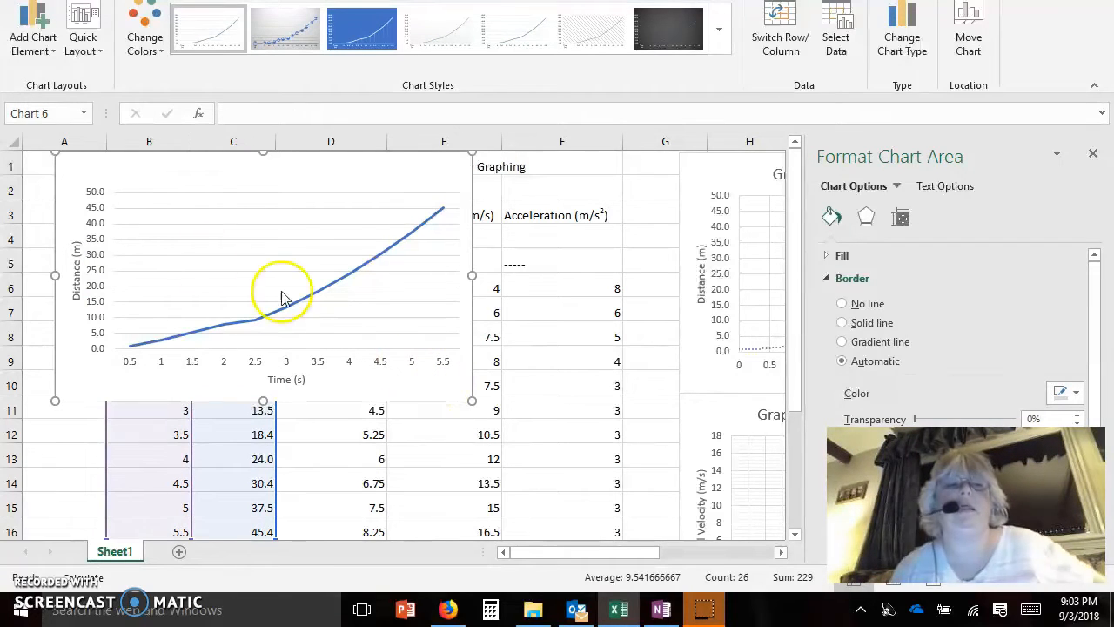
# - Place a title above the line chart reading "Graph 1. Distance vs. Time"
pyautogui.click(35, 42)
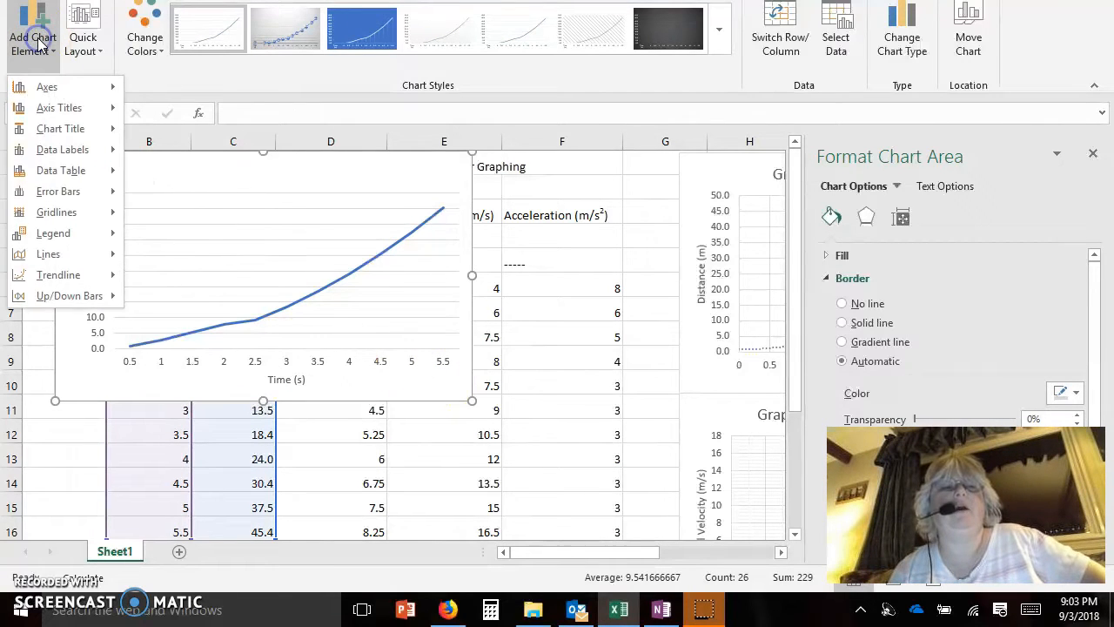
pyautogui.moveTo(50, 137)
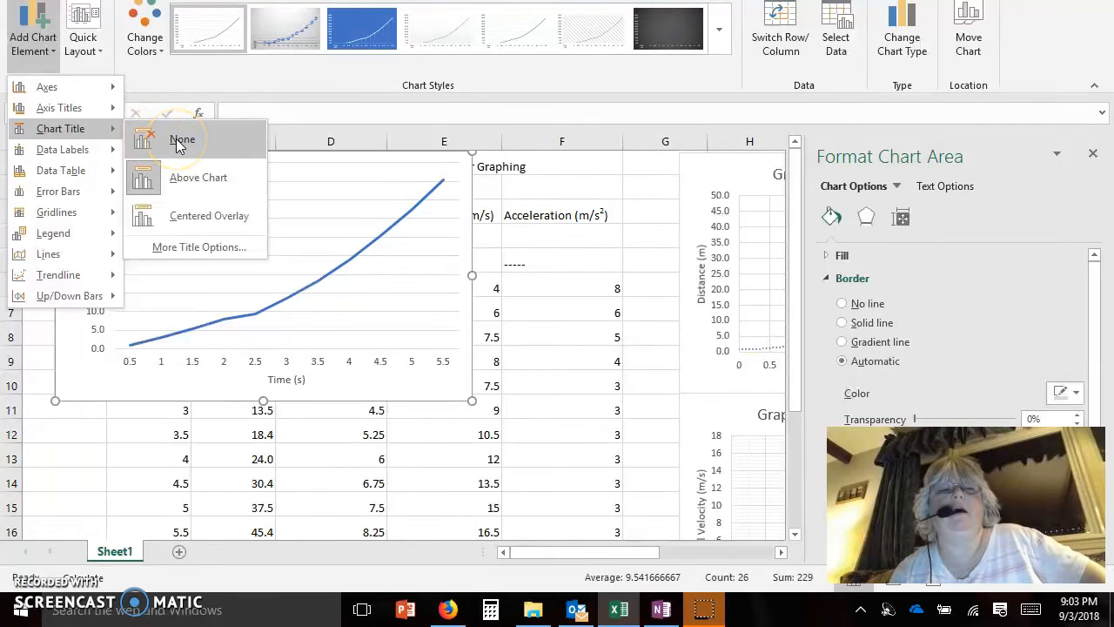
pyautogui.click(172, 183)
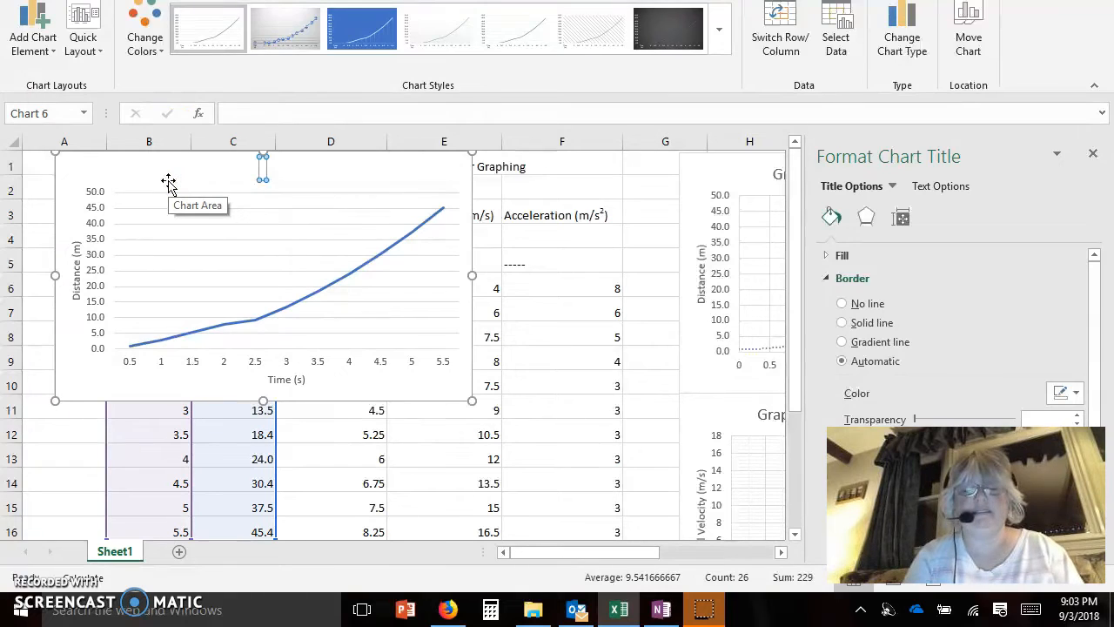
pyautogui.write('Grap')
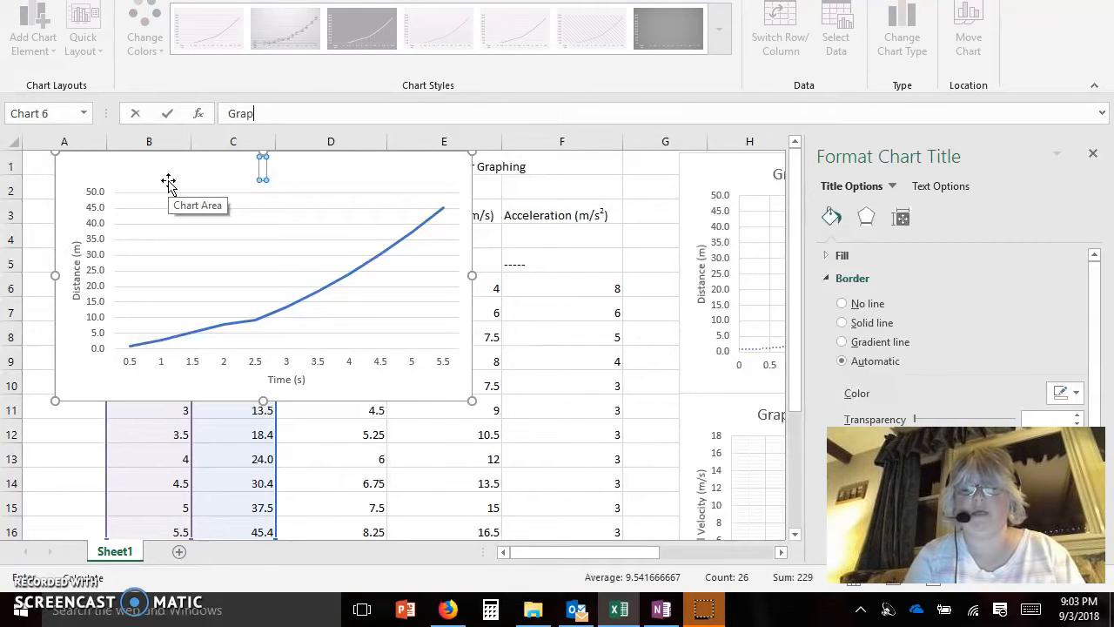
pyautogui.write('h 1.  Distance')
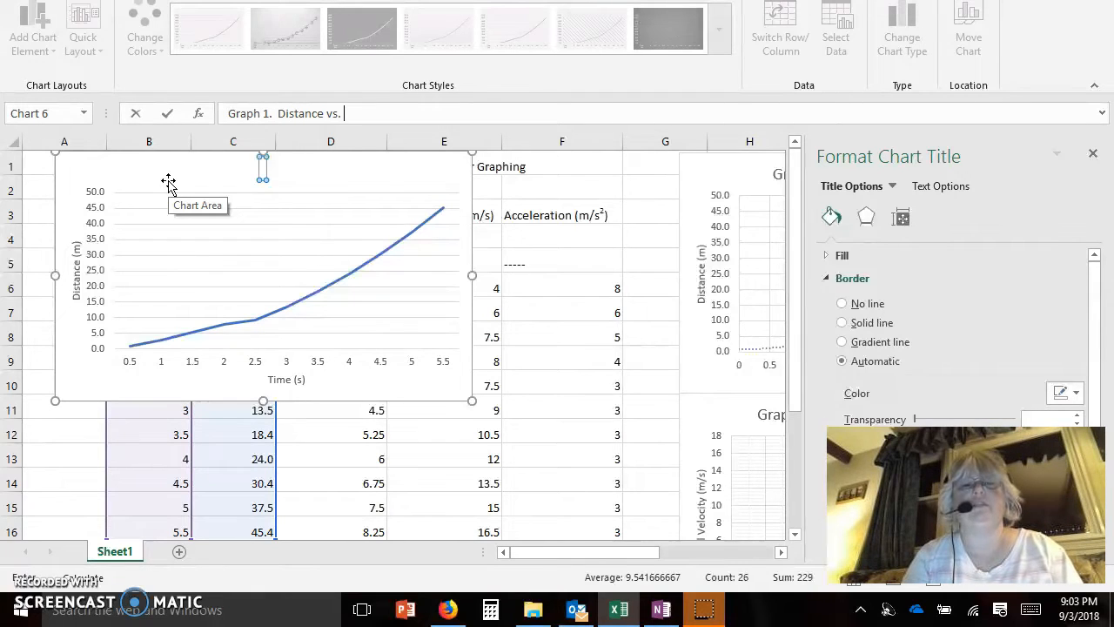
pyautogui.write('vs. Time')
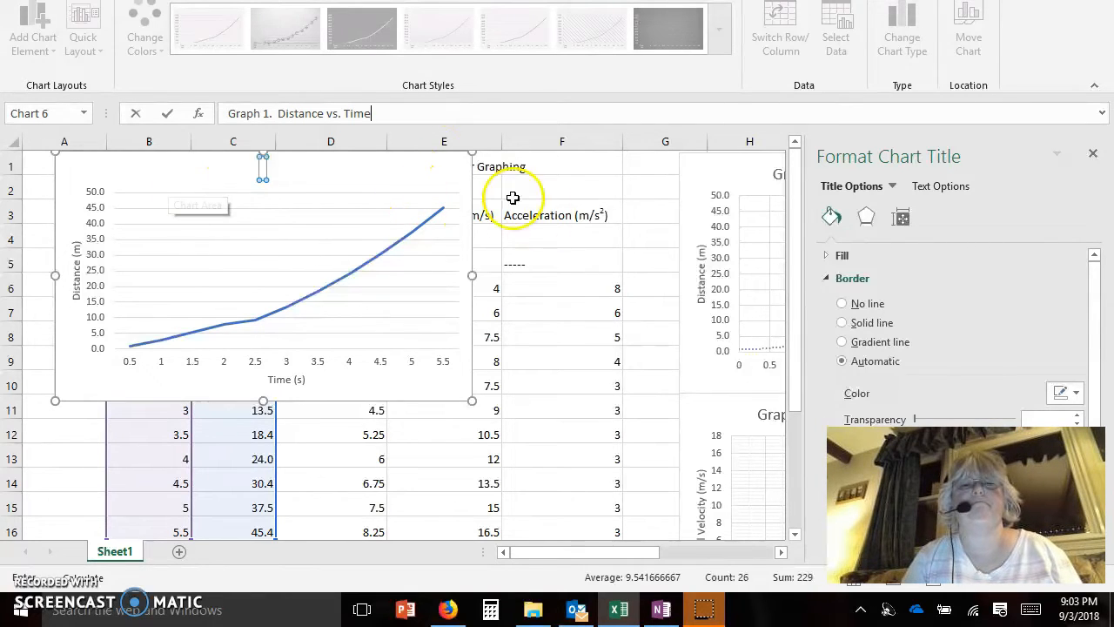
pyautogui.click(418, 180)
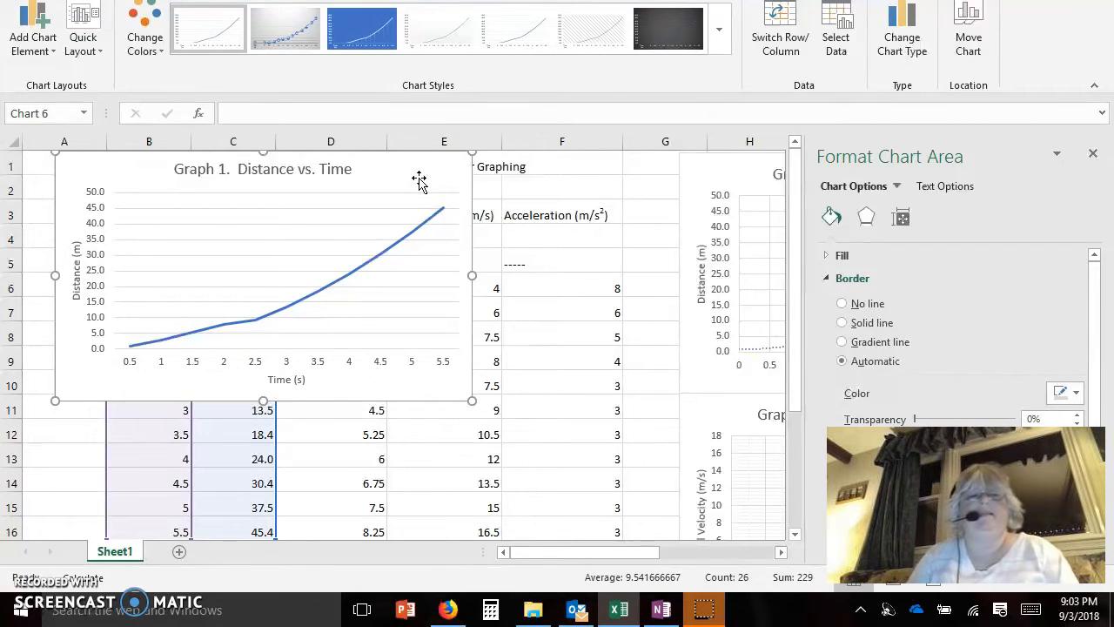
# - Add primary major vertical gridlines to the distance vs. time line chart
pyautogui.click(31, 30)
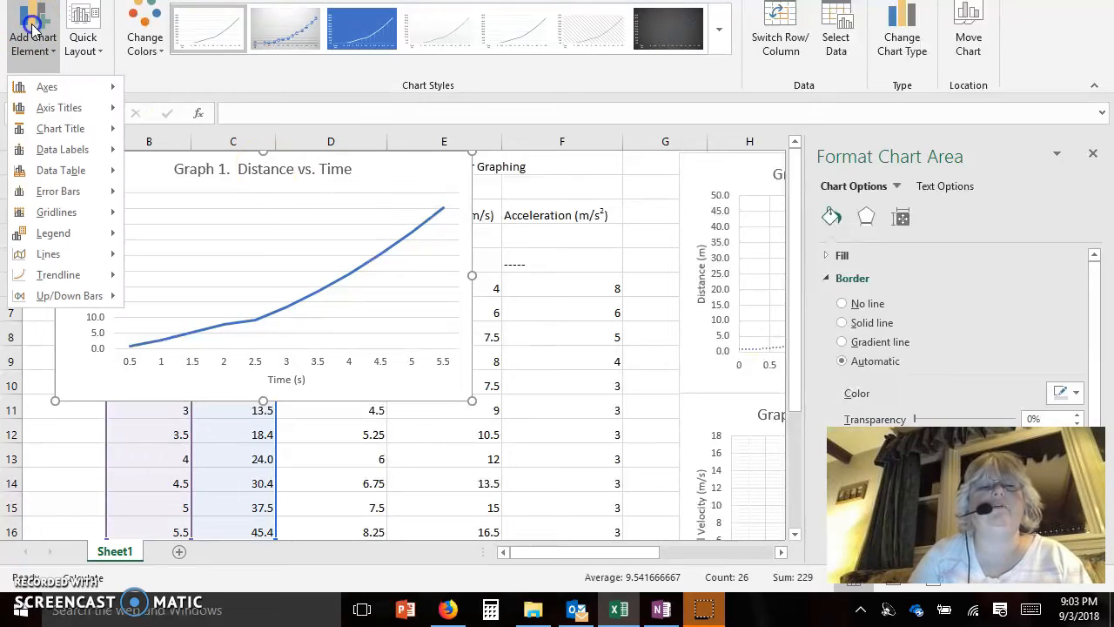
pyautogui.moveTo(63, 177)
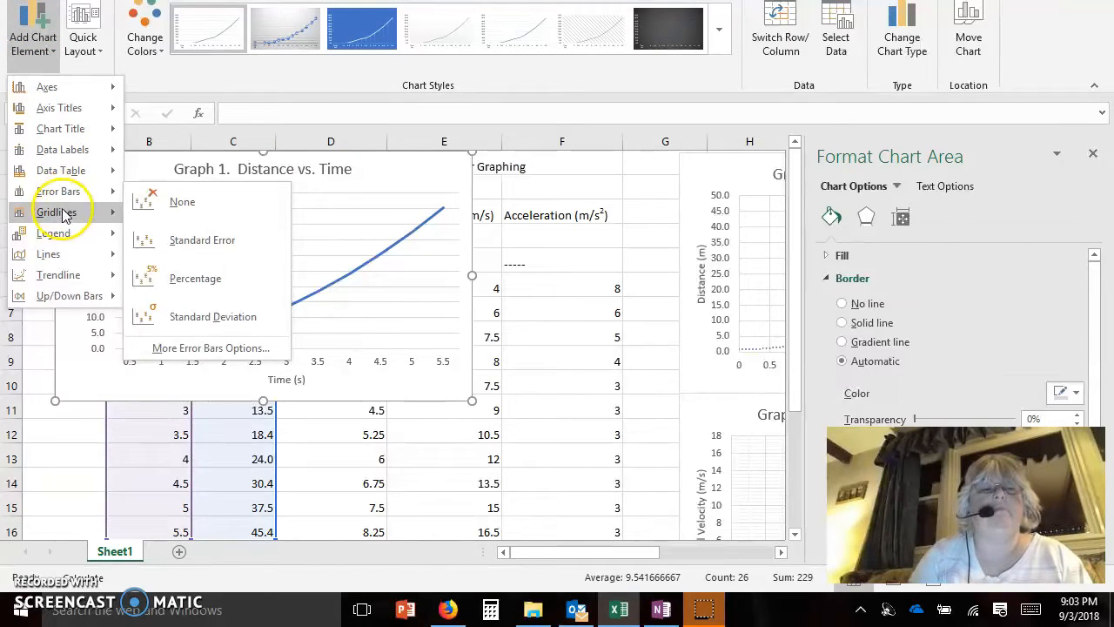
pyautogui.moveTo(62, 220)
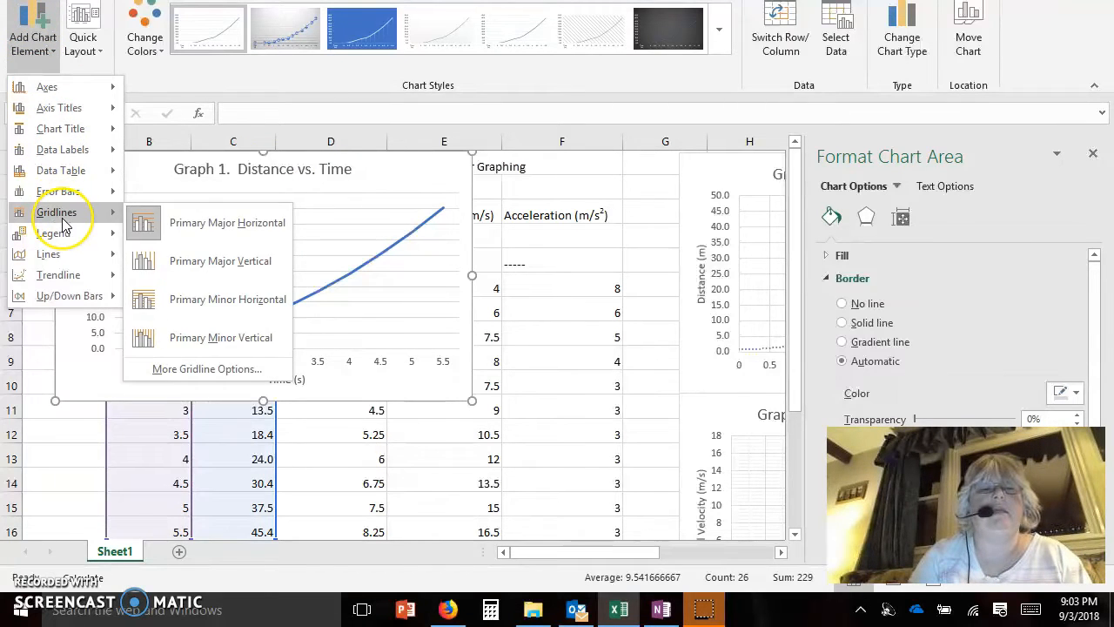
pyautogui.click(163, 269)
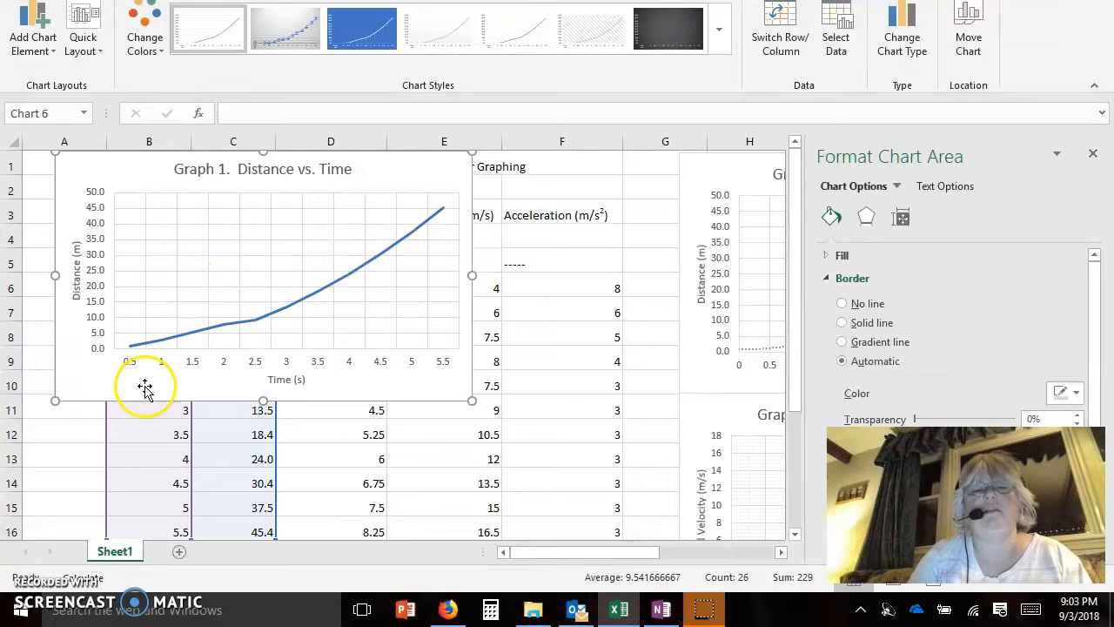
pyautogui.click(42, 42)
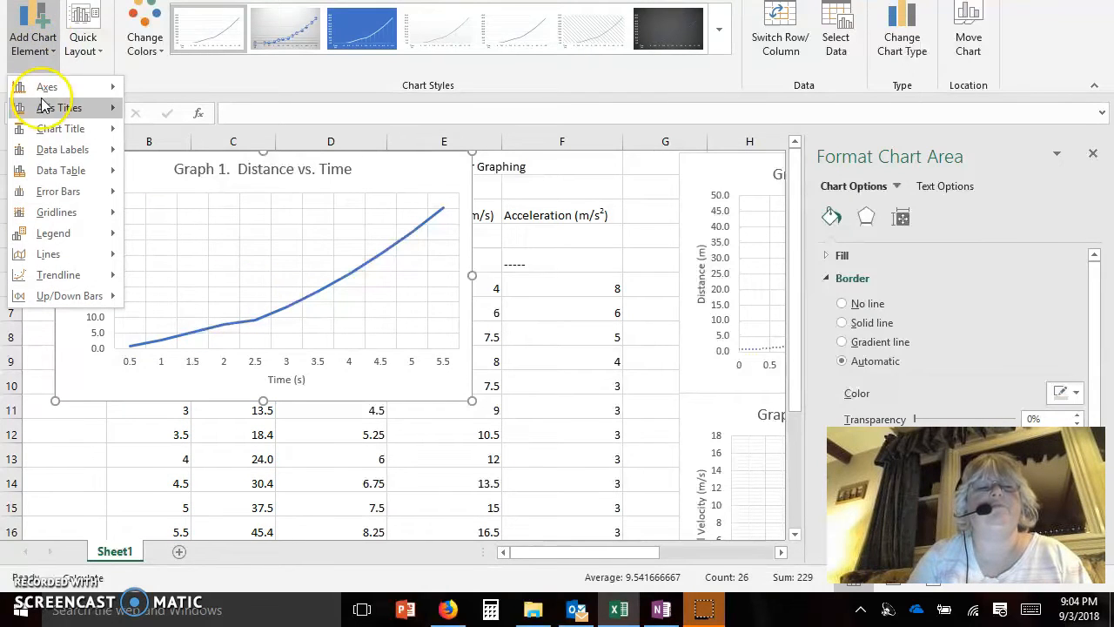
pyautogui.moveTo(56, 261)
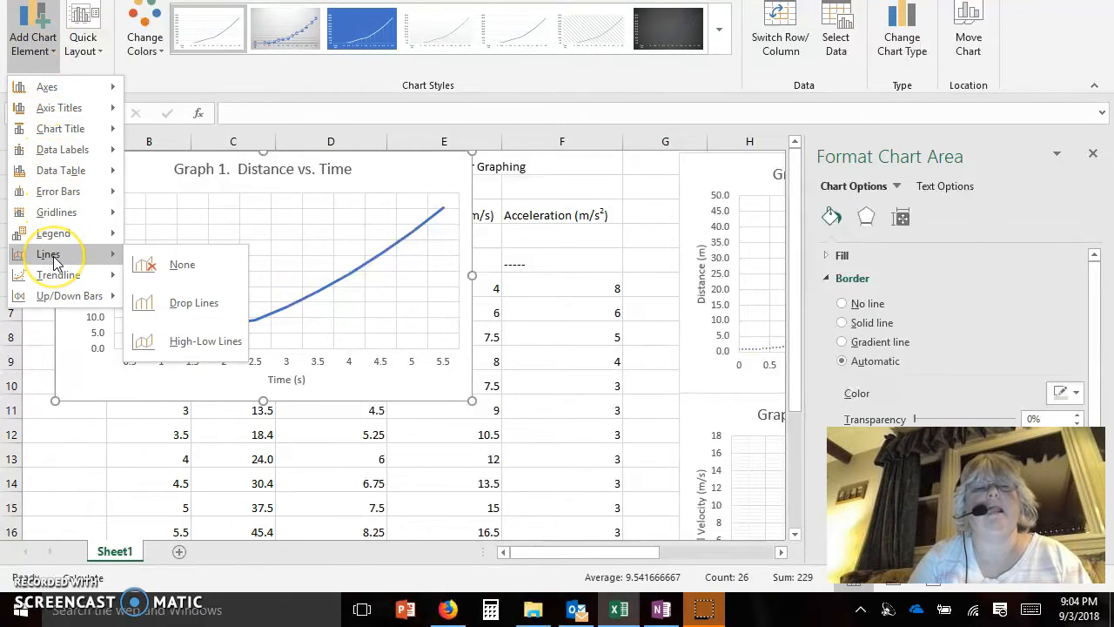
pyautogui.moveTo(85, 278)
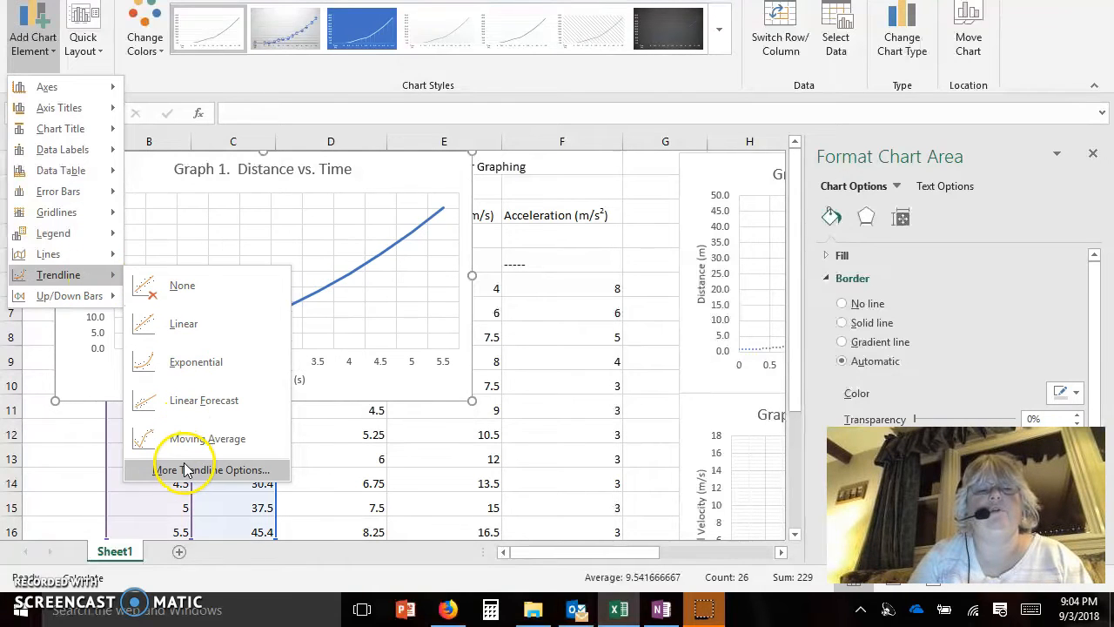
pyautogui.click(189, 233)
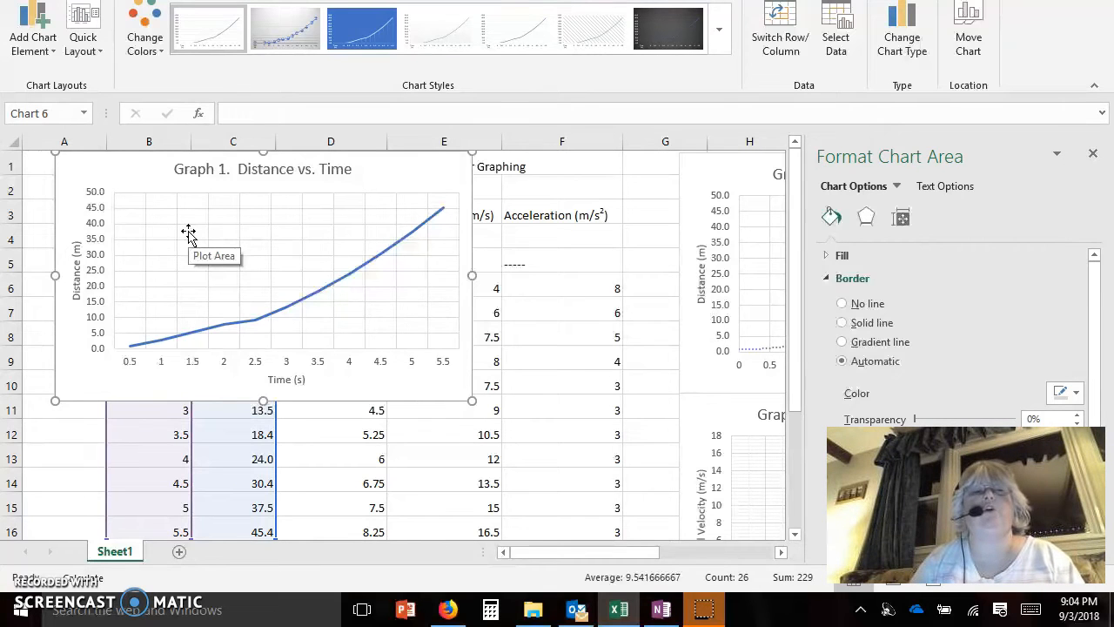
# - Add a trendline to the distance vs. time chart and set its type to Polynomial, order 2
pyautogui.click(51, 54)
pyautogui.click(54, 277)
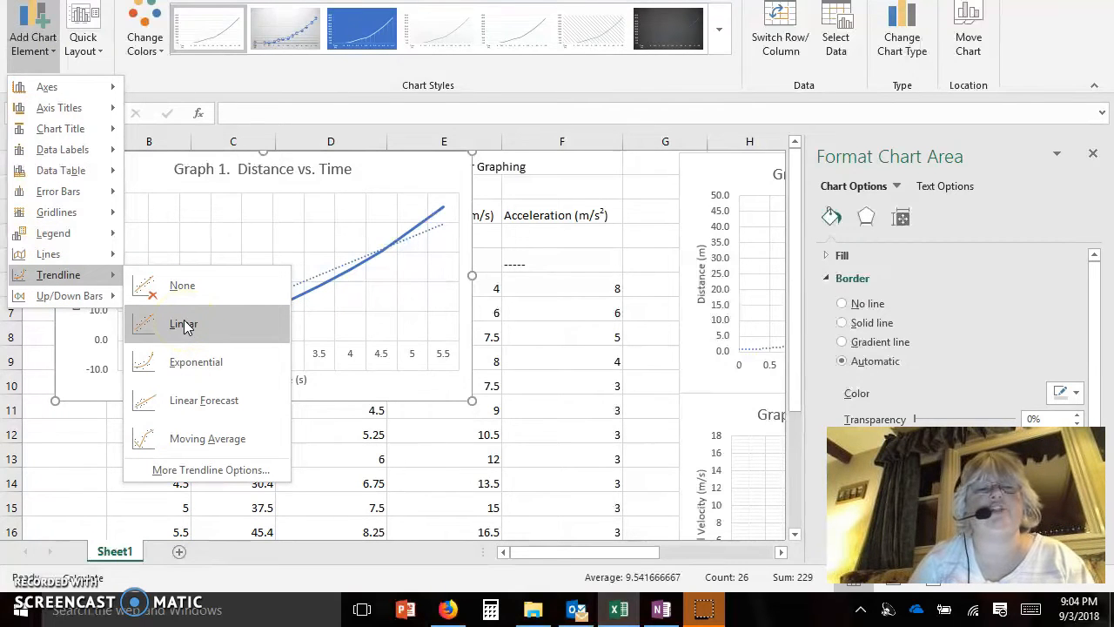
pyautogui.click(185, 363)
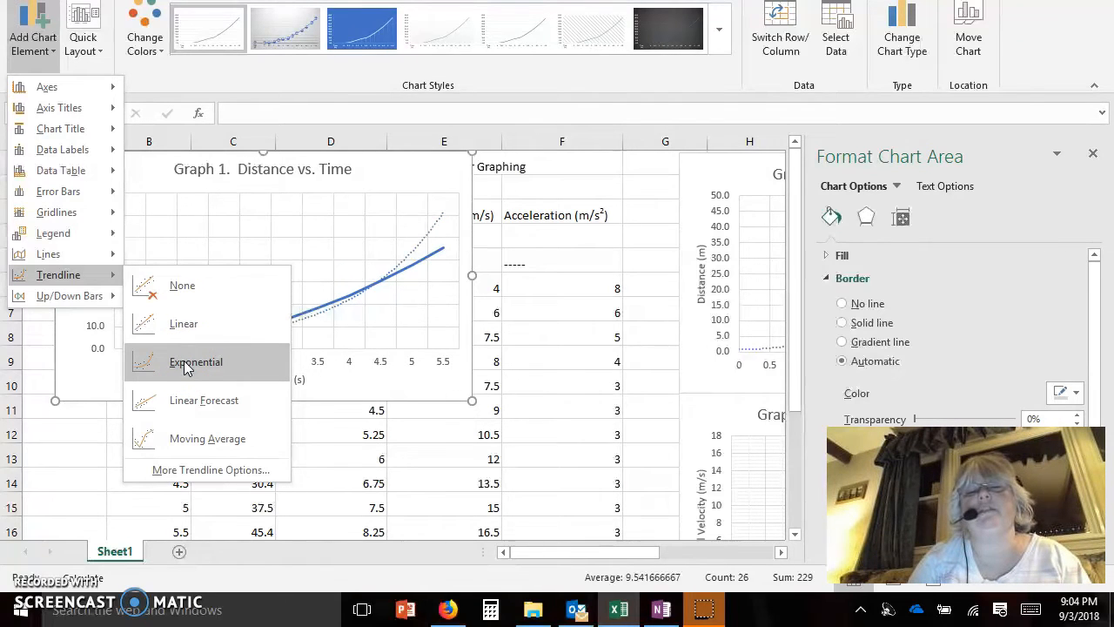
pyautogui.click(189, 470)
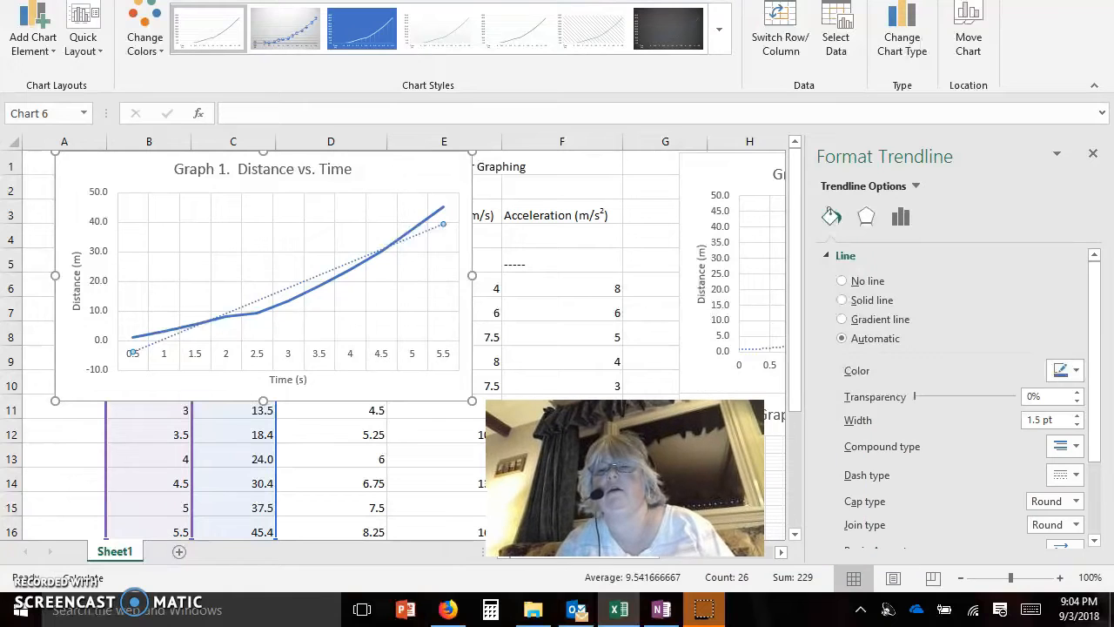
pyautogui.click(904, 218)
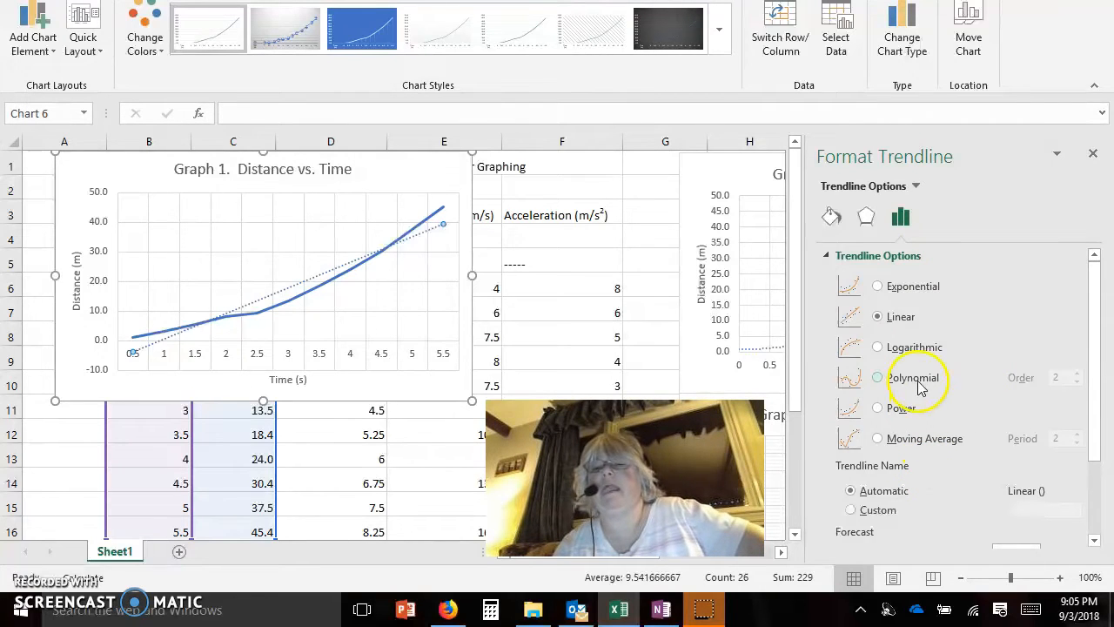
pyautogui.click(878, 379)
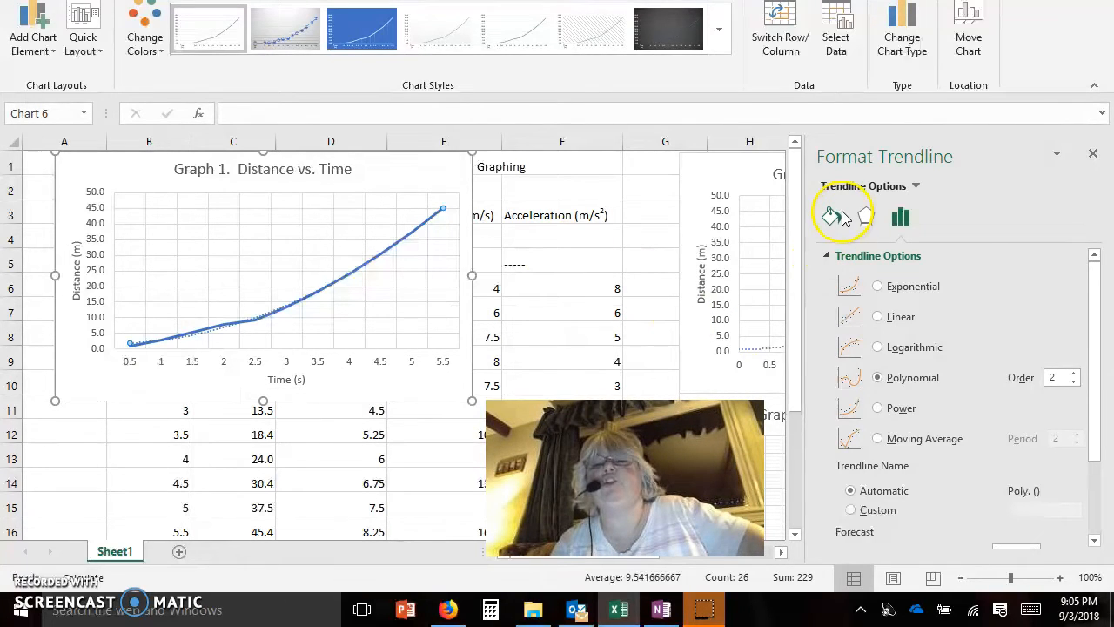
# - Apply the orange 8 pt glow preset to the trendline and expand its shadow settings
pyautogui.click(863, 222)
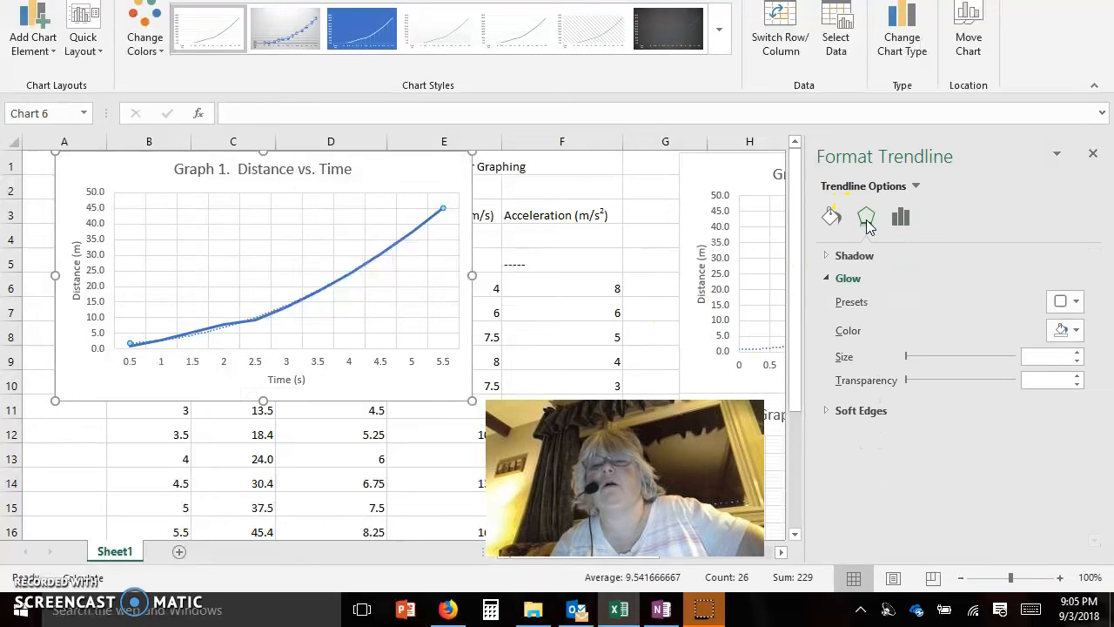
pyautogui.click(1065, 301)
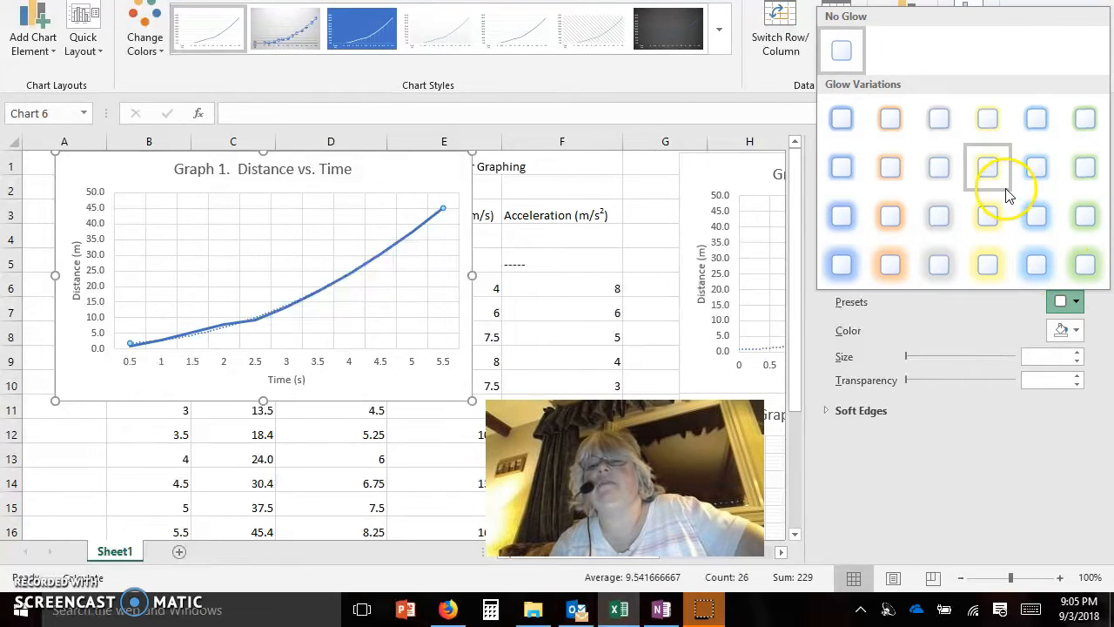
pyautogui.click(897, 172)
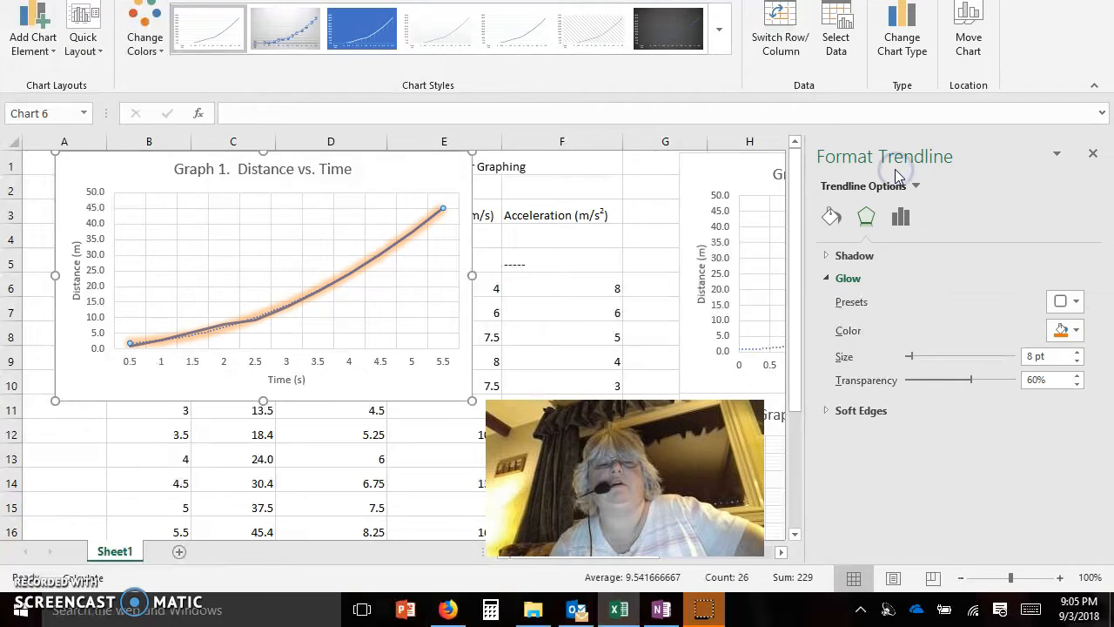
pyautogui.click(853, 256)
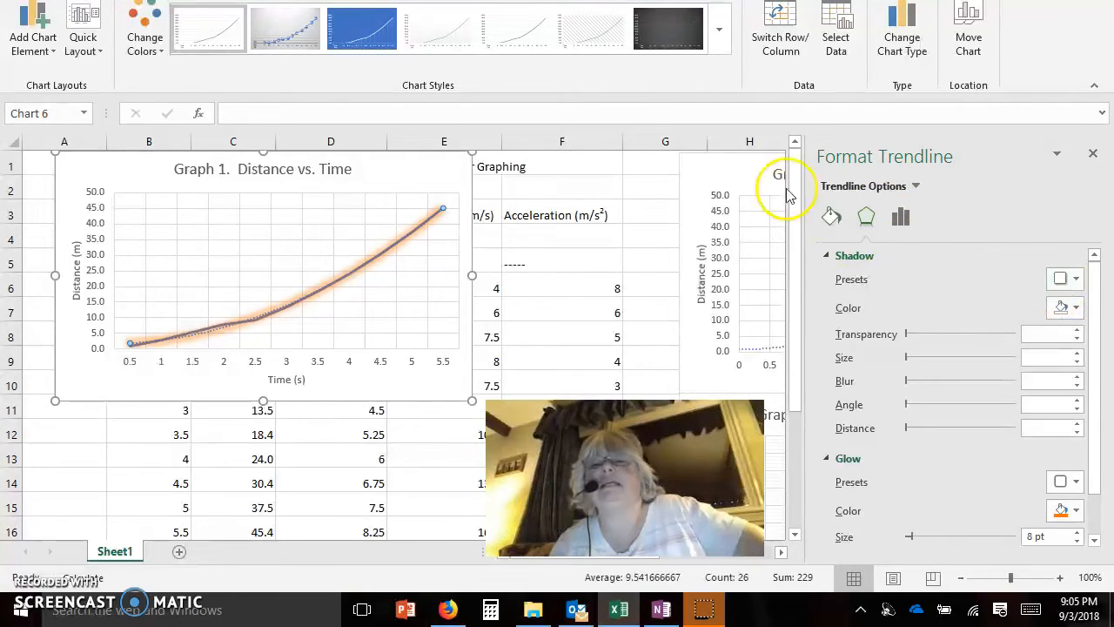
# - Set the trendline's line color to orange and its width to 4.75 pt
pyautogui.click(830, 218)
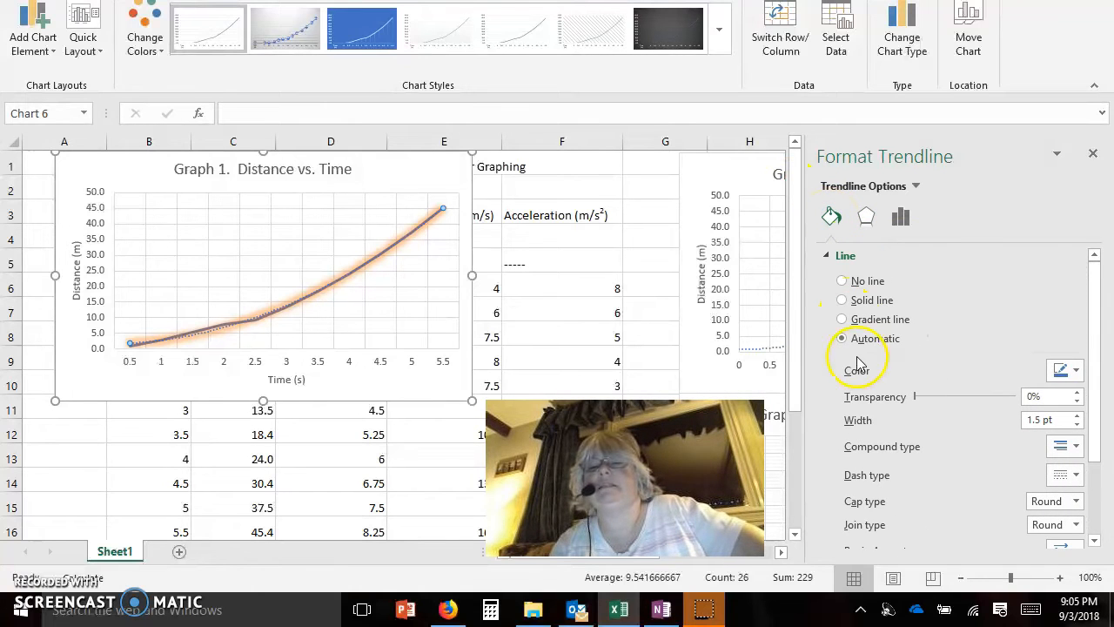
pyautogui.click(1077, 371)
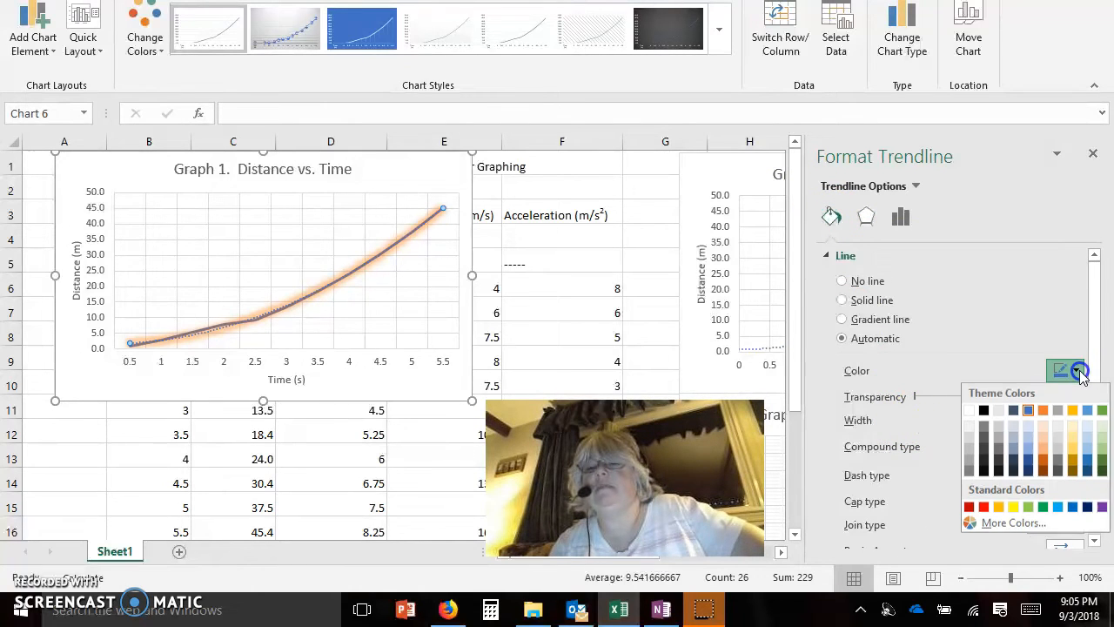
pyautogui.click(1045, 411)
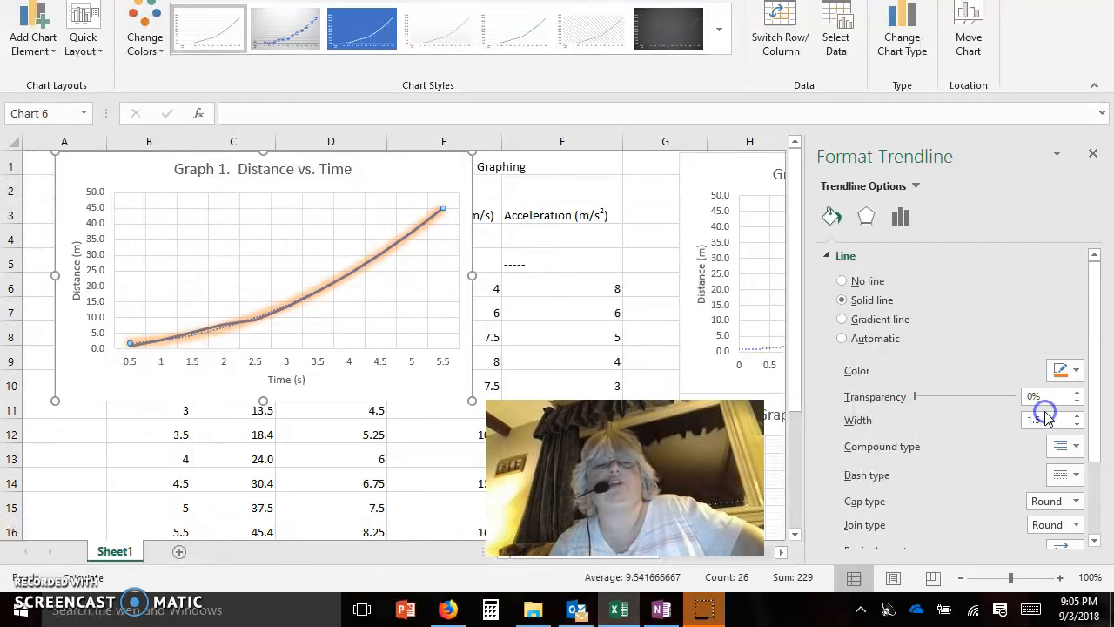
pyautogui.click(1077, 416)
pyautogui.click(1077, 416)
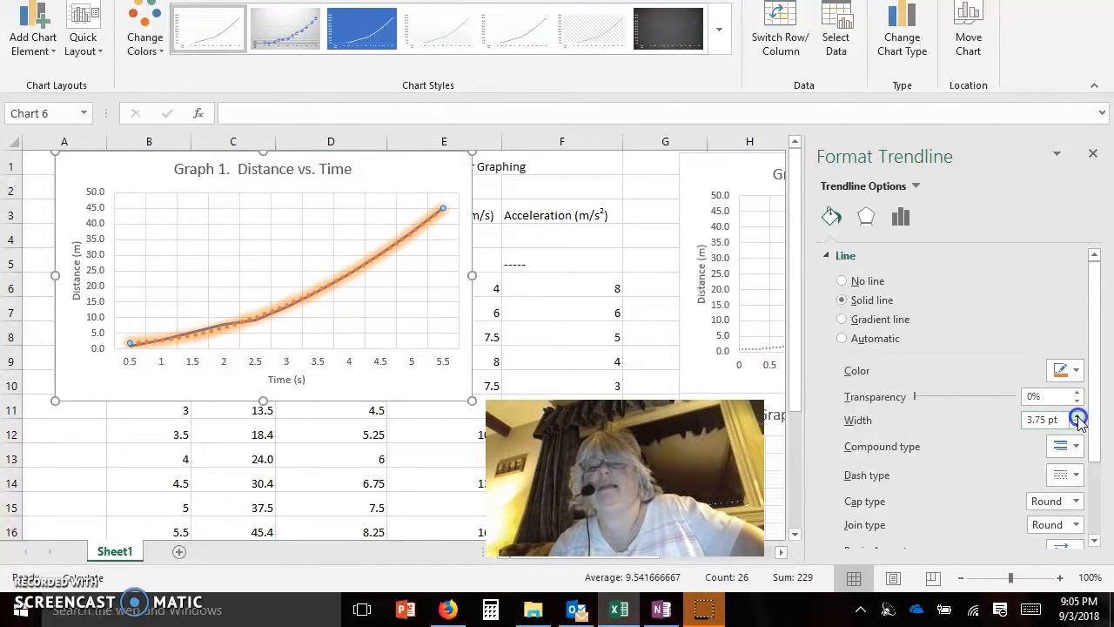
pyautogui.click(1077, 416)
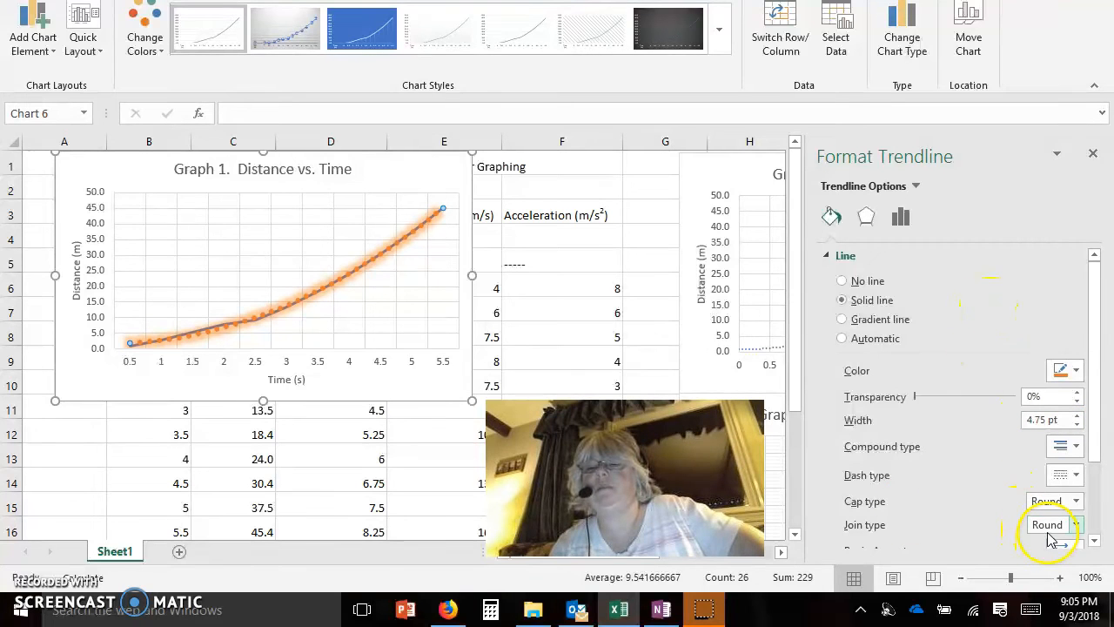
pyautogui.click(977, 272)
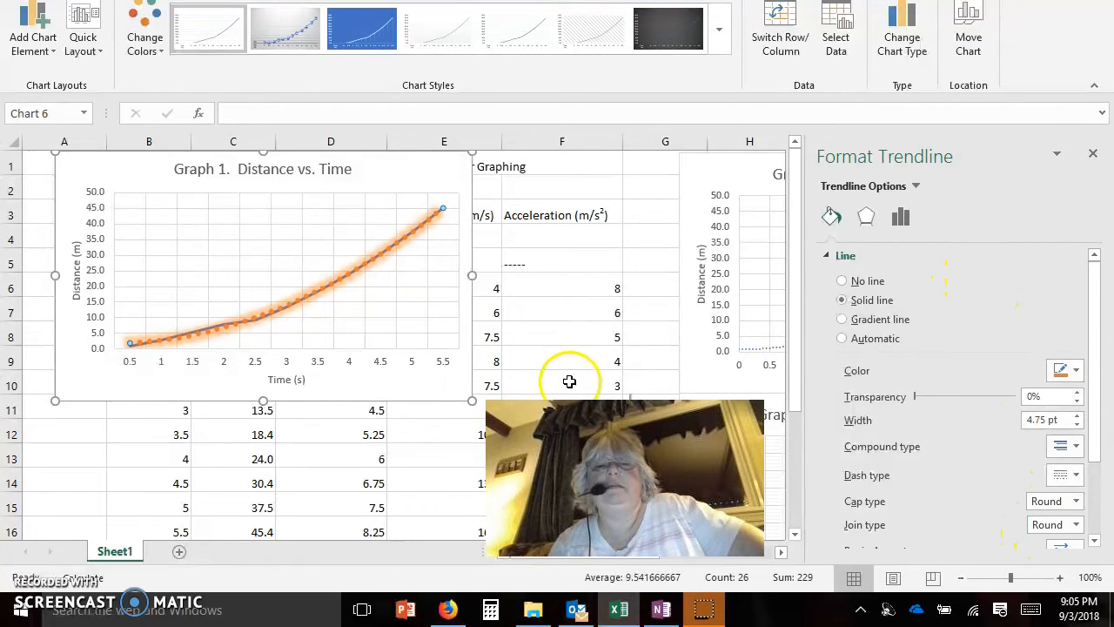
pyautogui.click(423, 385)
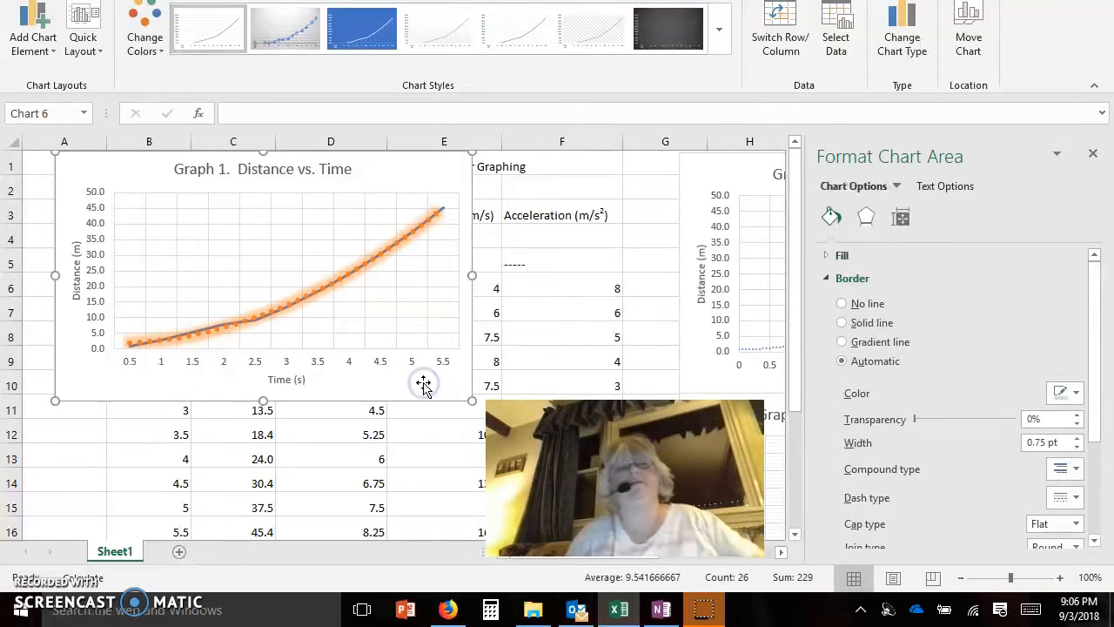
# - Move the chart title to the chart's upper-right corner and move the chart beside the data table, starting over column G
pyautogui.scroll(-2, 423, 386)
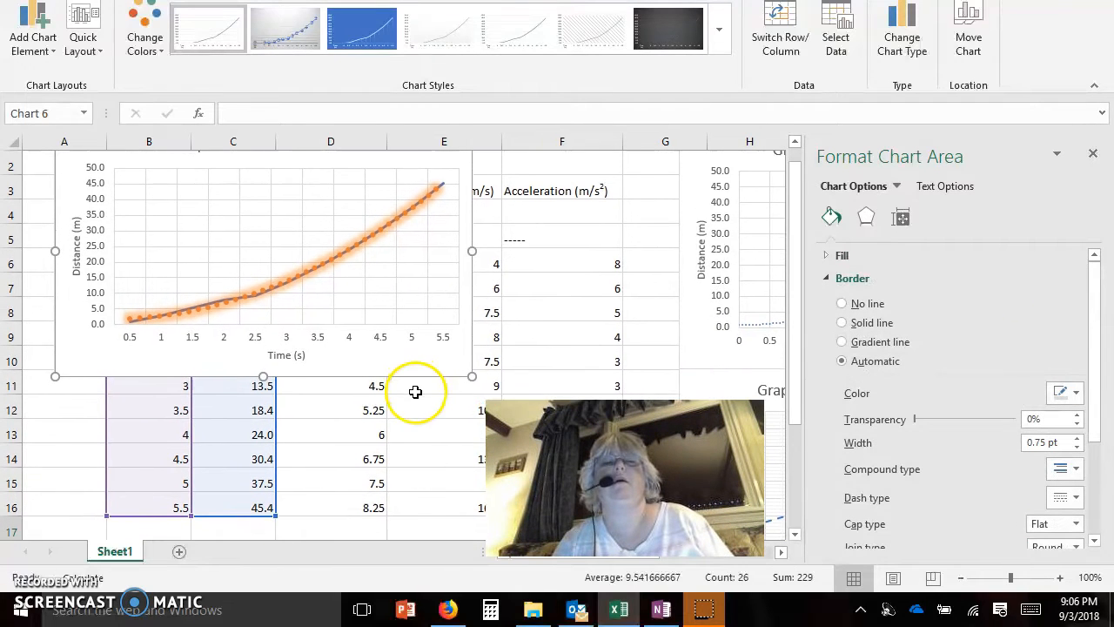
pyautogui.scroll(2, 418, 385)
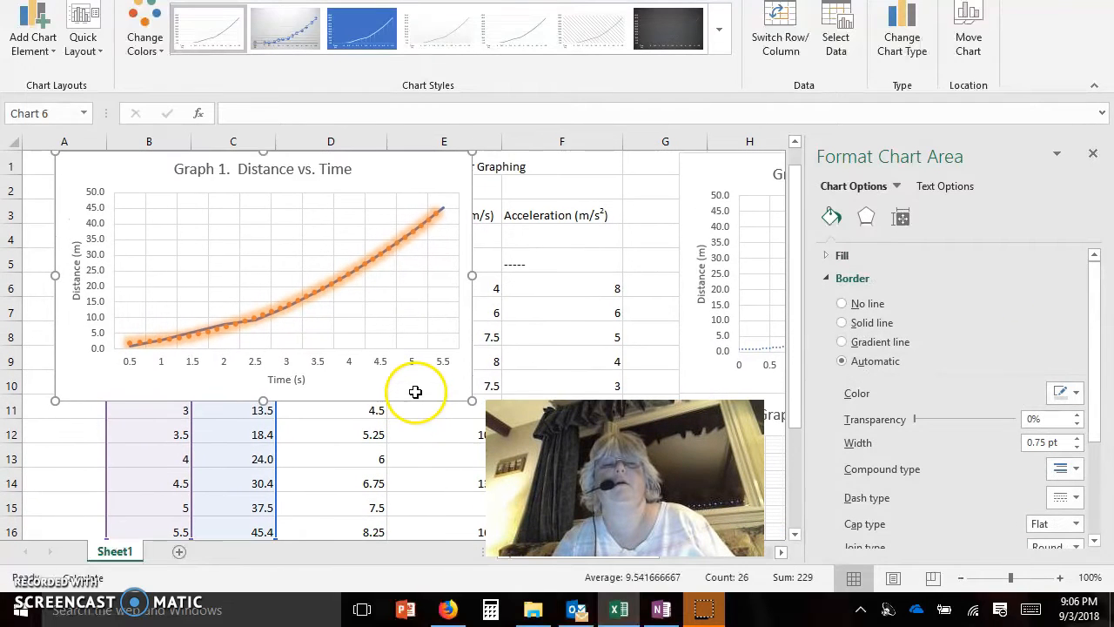
pyautogui.click(336, 173)
pyautogui.moveTo(492, 177); pyautogui.dragTo(484, 174)
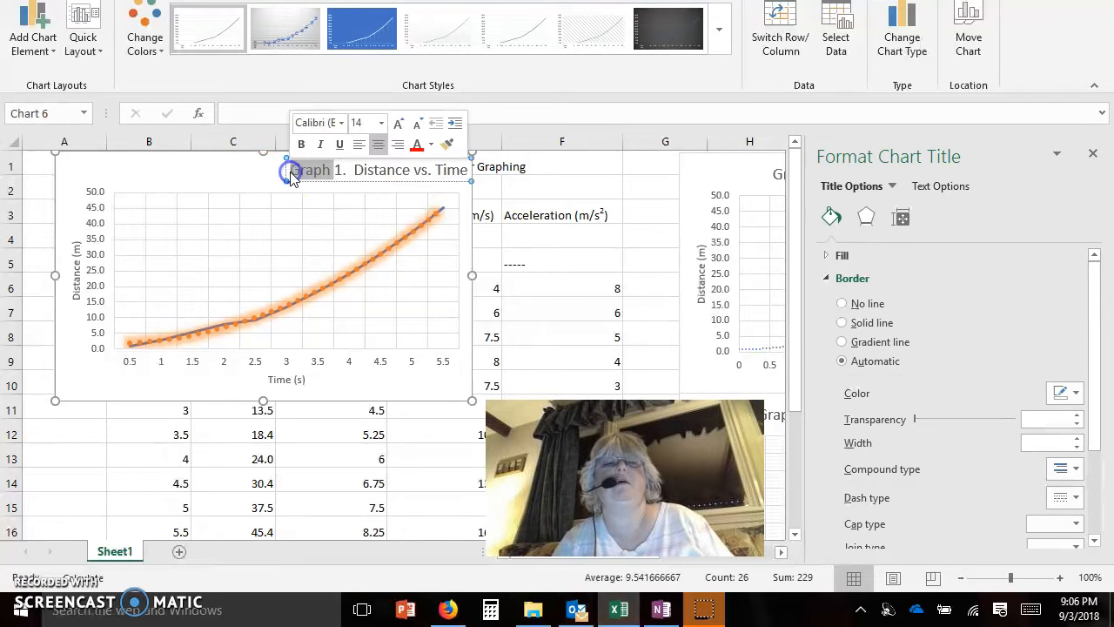
pyautogui.moveTo(154, 166); pyautogui.dragTo(673, 171)
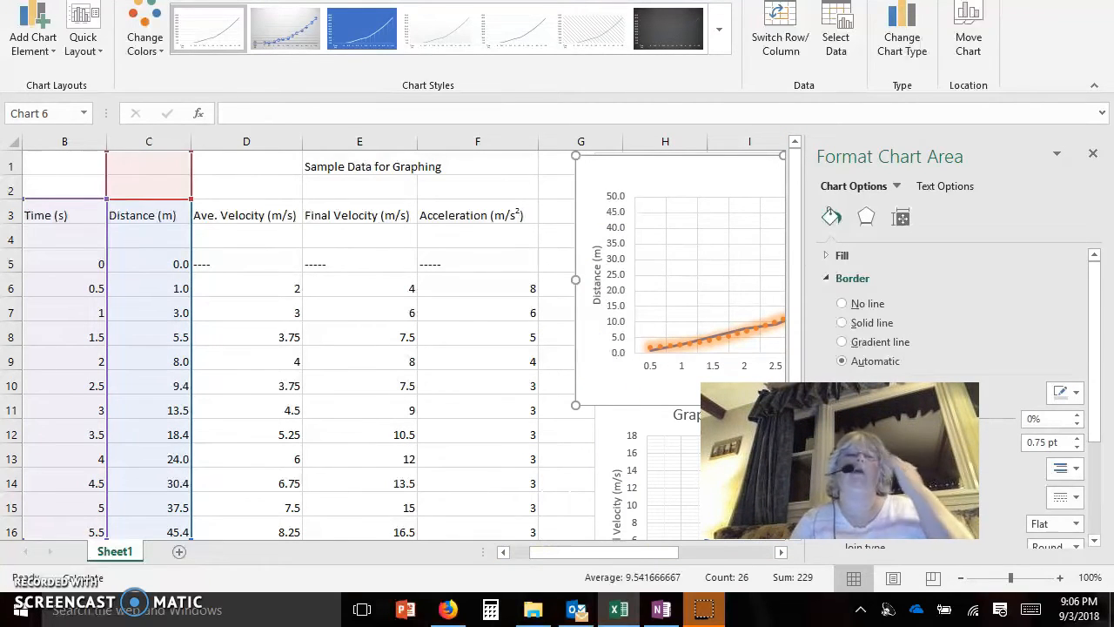
# - Select columns B through E as one continuous range, and reduce the selection to column E alone
pyautogui.click(150, 137)
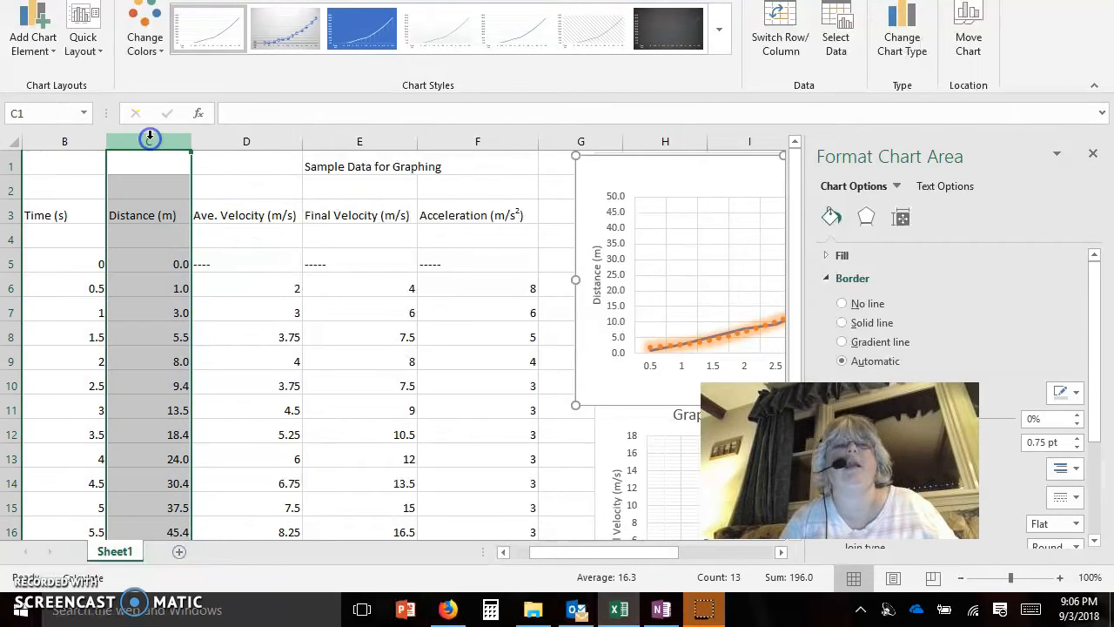
pyautogui.click(67, 142)
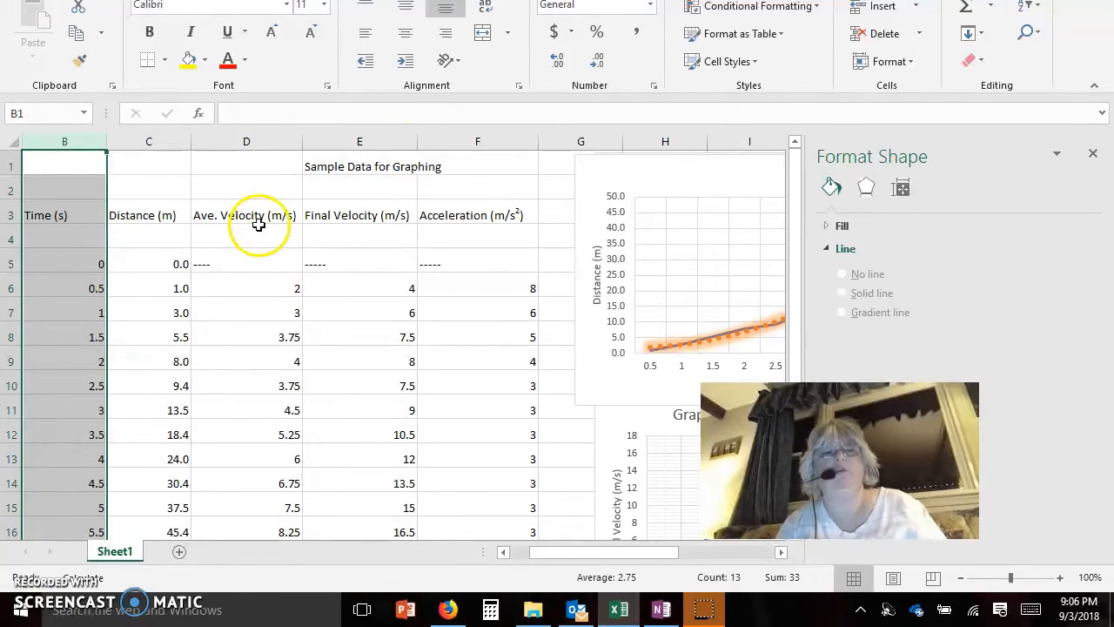
pyautogui.keyDown('shift'); pyautogui.click(369, 138); pyautogui.keyUp('shift')
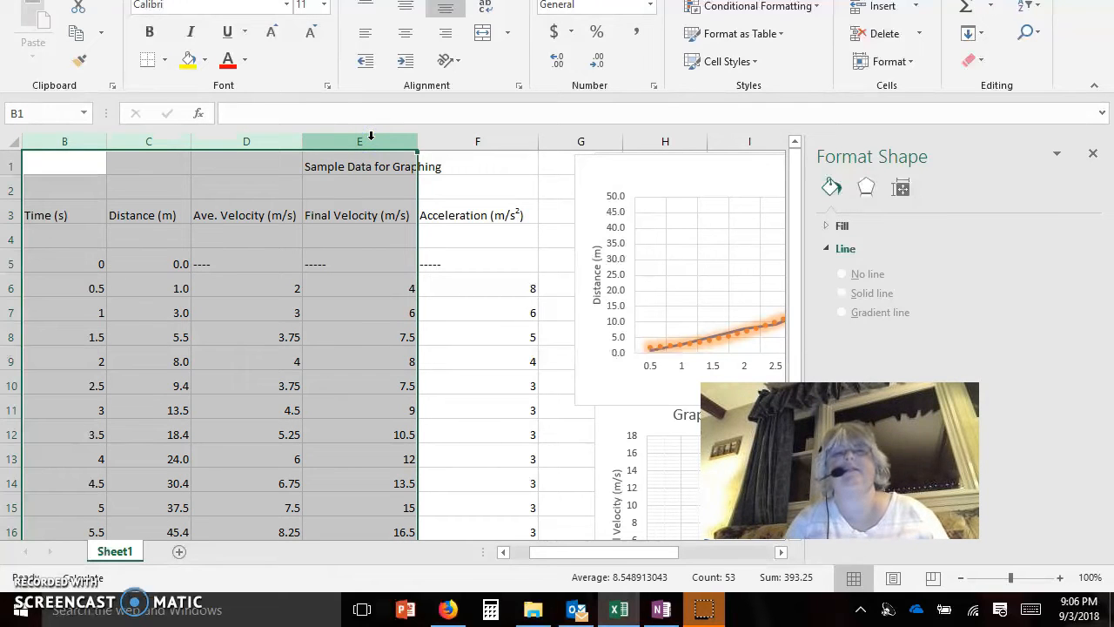
pyautogui.click(337, 137)
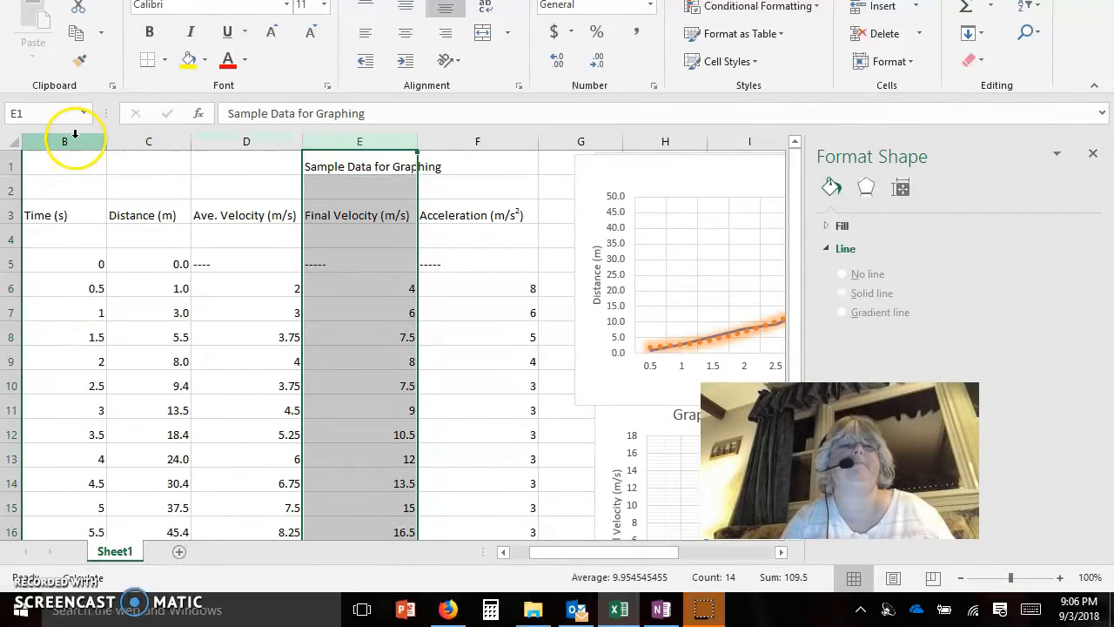
# - Select the non-adjacent Time (s) and Final Velocity (m/s) columns together and restore the workbook window to its smaller size
pyautogui.click(75, 137)
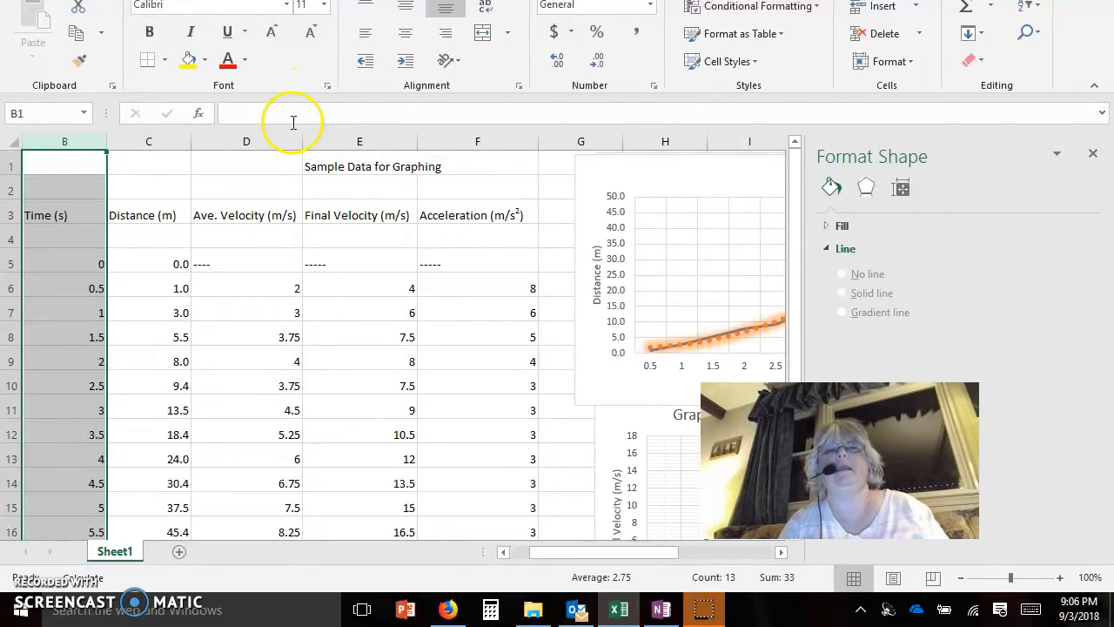
pyautogui.keyDown('ctrl'); pyautogui.click(356, 133); pyautogui.keyUp('ctrl')
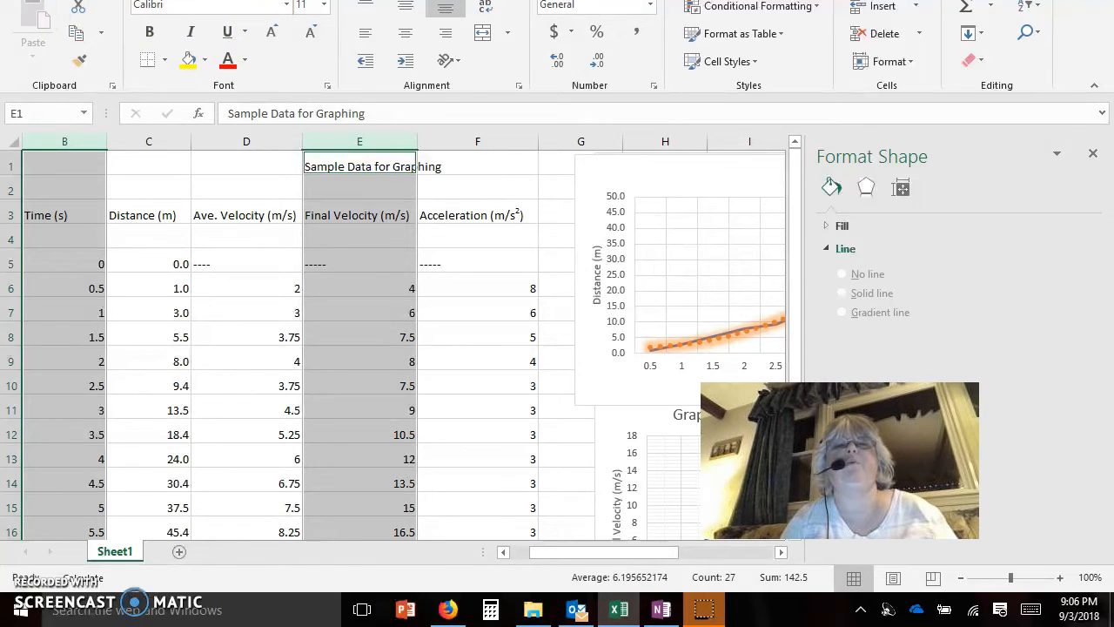
pyautogui.press('super+Down')
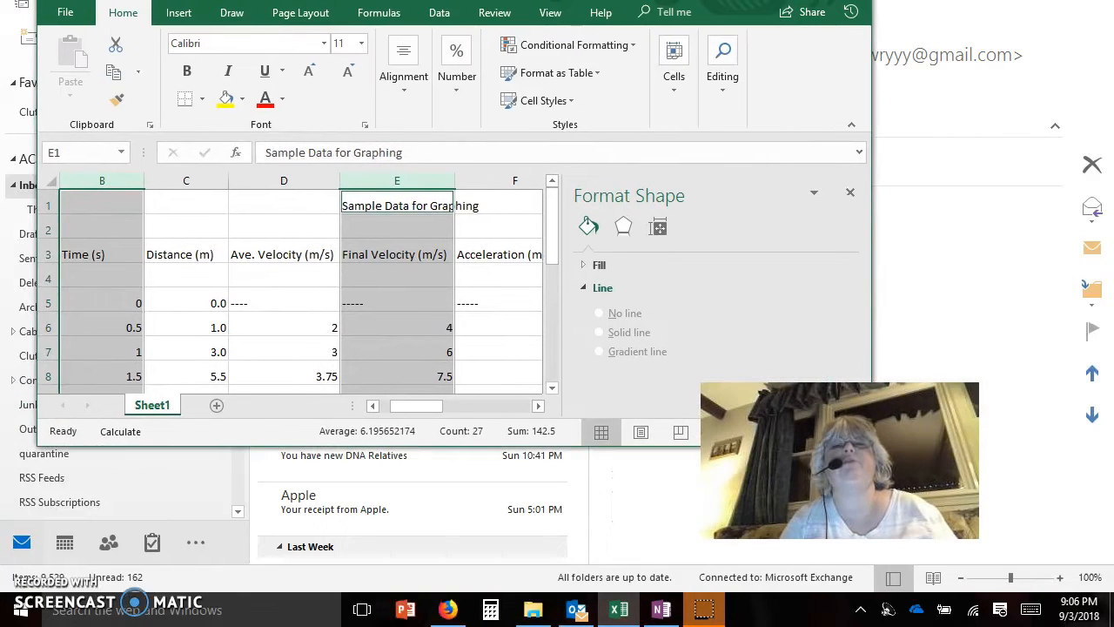
# - Insert a line chart from the selected Time (s) and Final Velocity (m/s) columns and maximize the workbook window
pyautogui.click(171, 16)
pyautogui.click(301, 73)
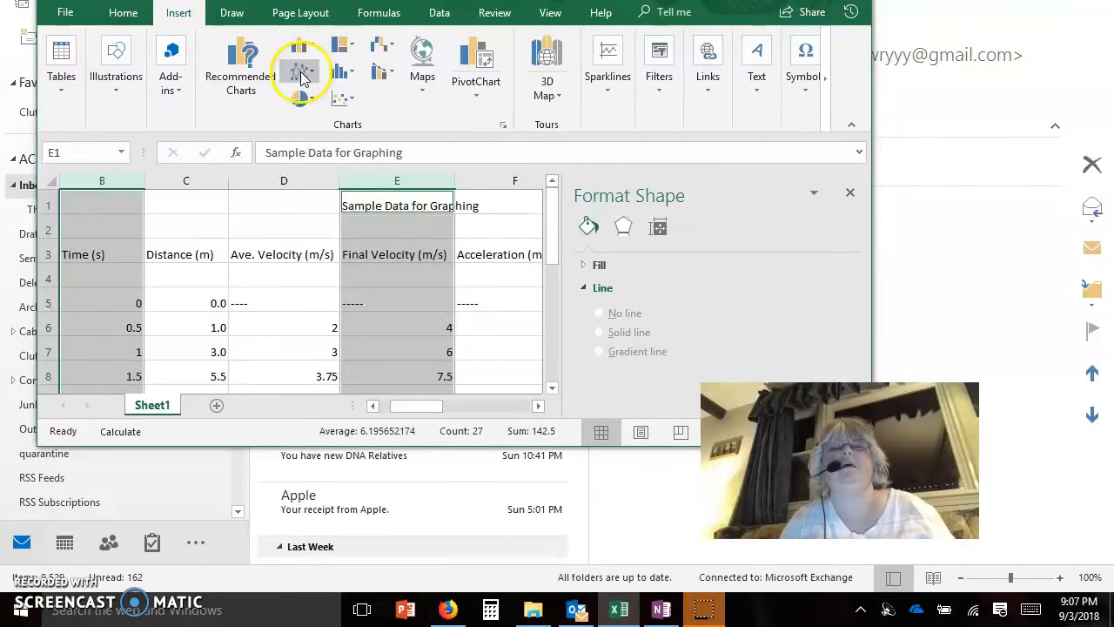
pyautogui.click(314, 135)
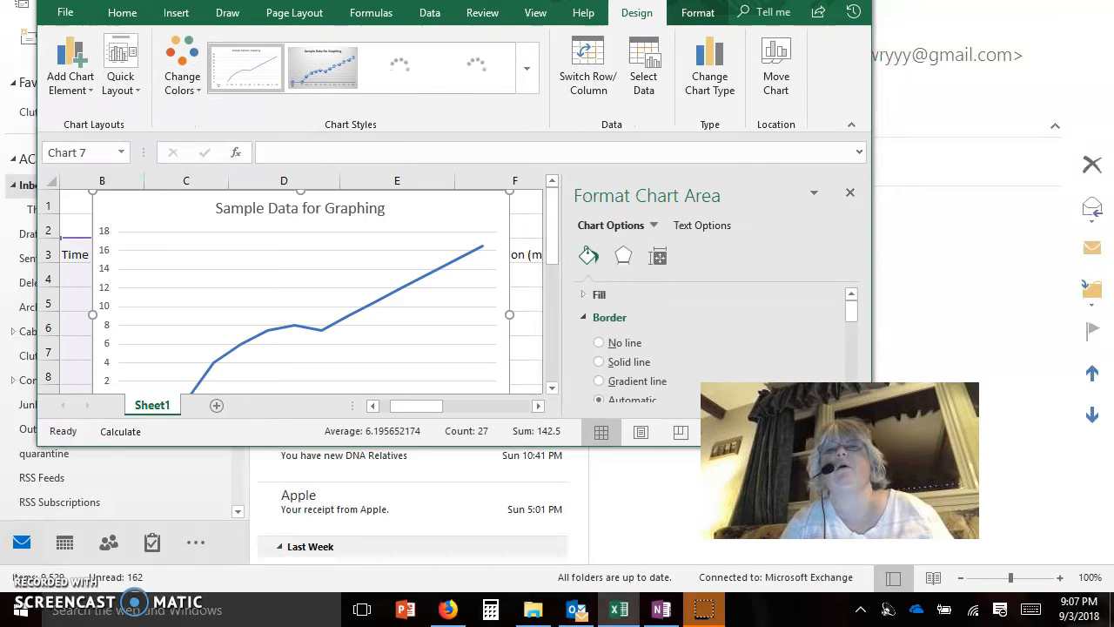
pyautogui.click(813, 0)
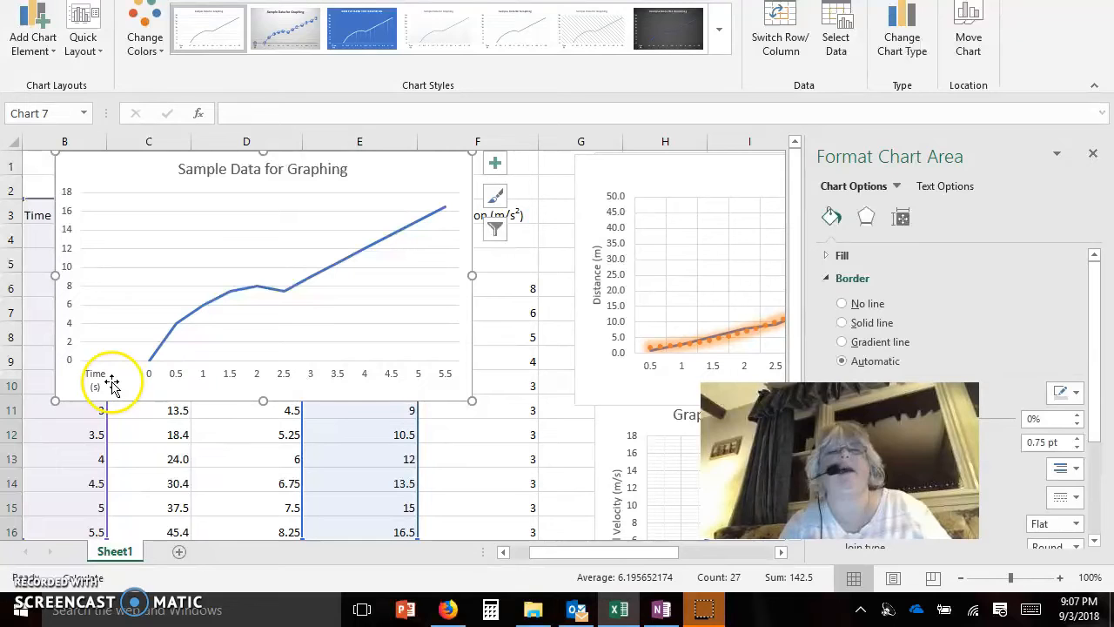
# - Exclude the Time (s), blank and 0 categories from the new chart's horizontal axis labels in its data source
pyautogui.click(838, 58)
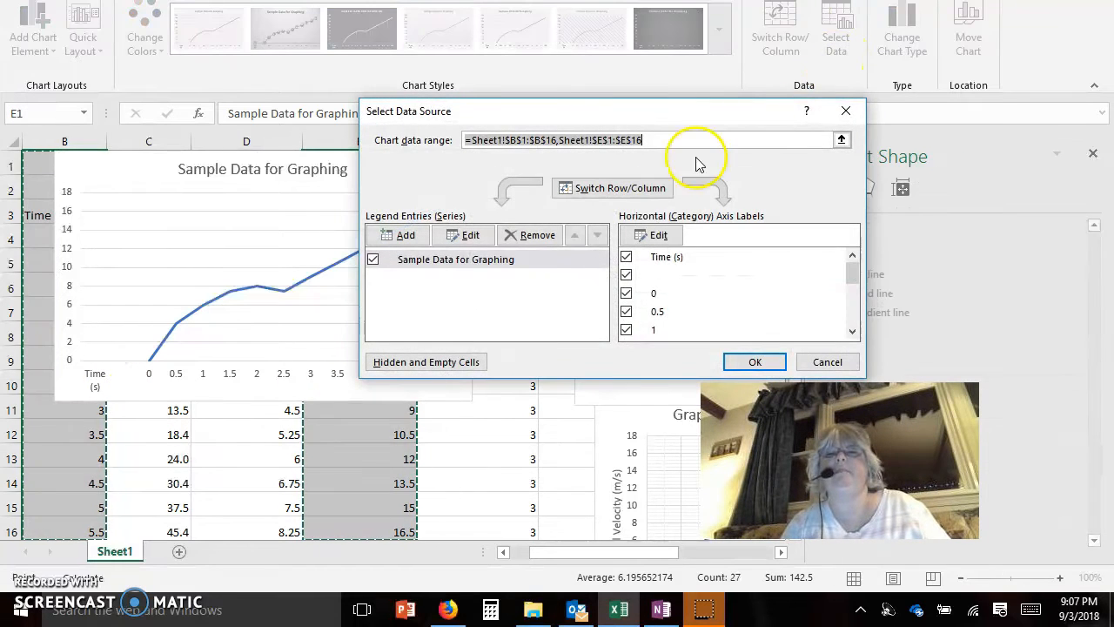
pyautogui.click(626, 258)
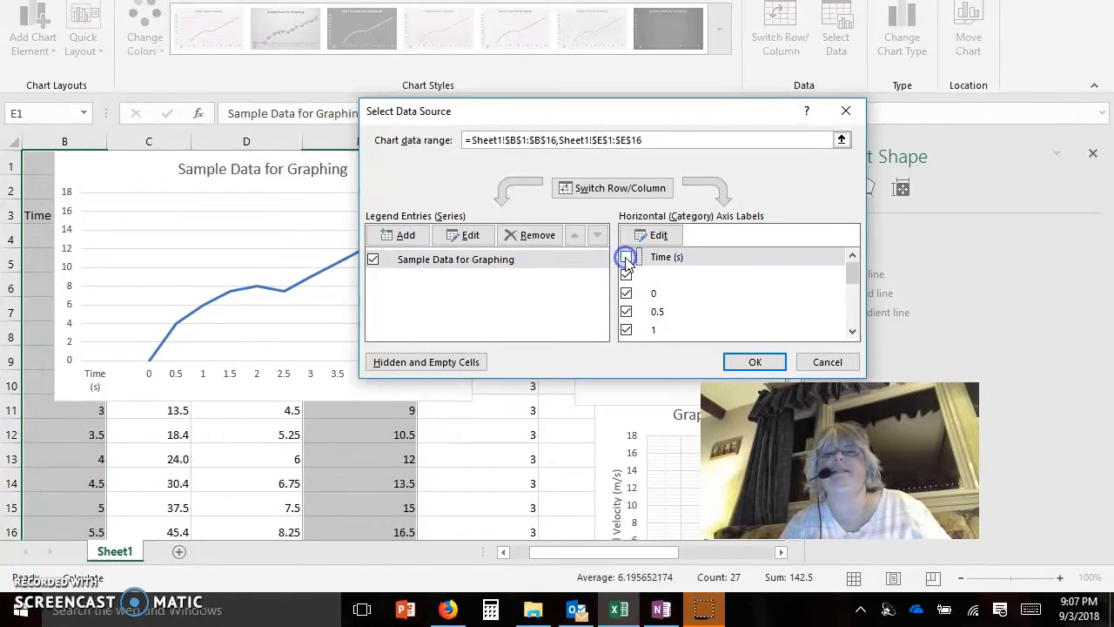
pyautogui.click(626, 276)
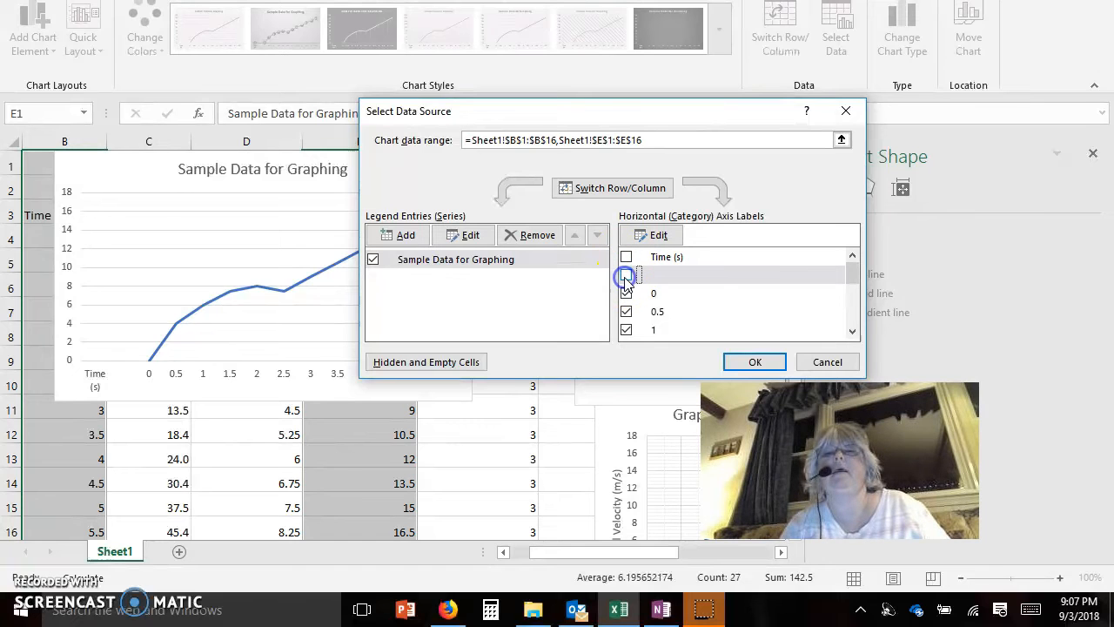
pyautogui.click(627, 294)
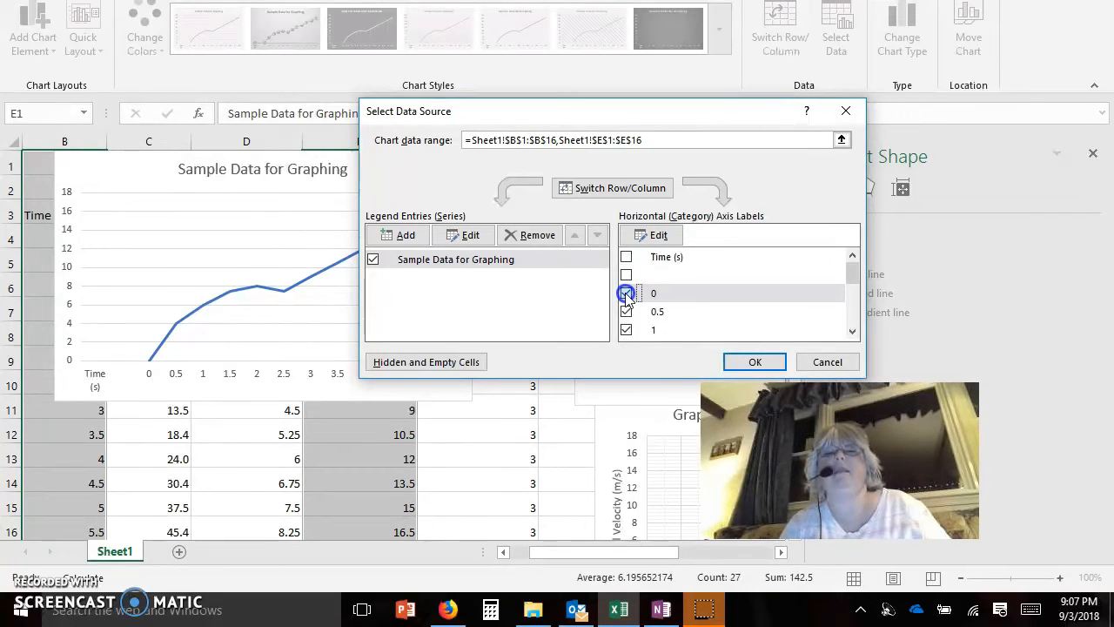
pyautogui.click(754, 363)
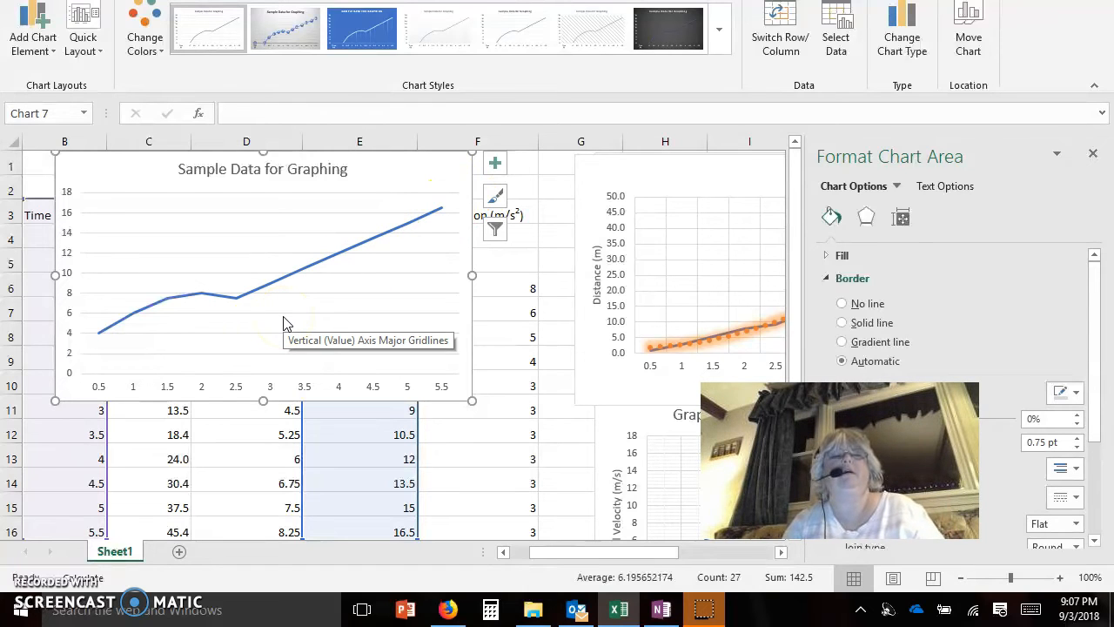
pyautogui.click(211, 315)
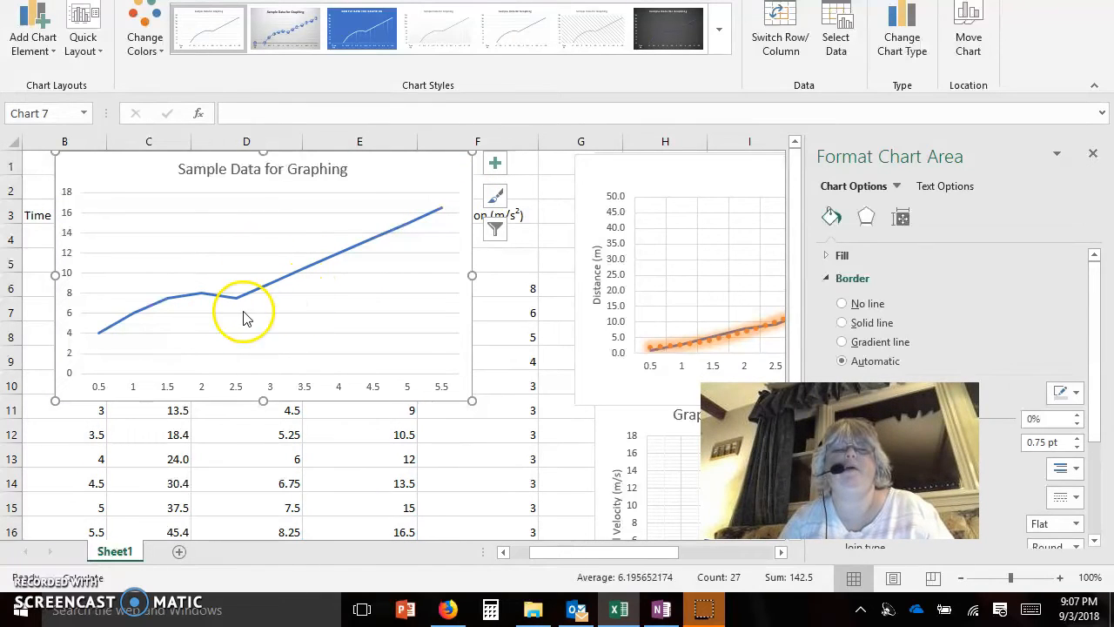
pyautogui.moveTo(241, 309)
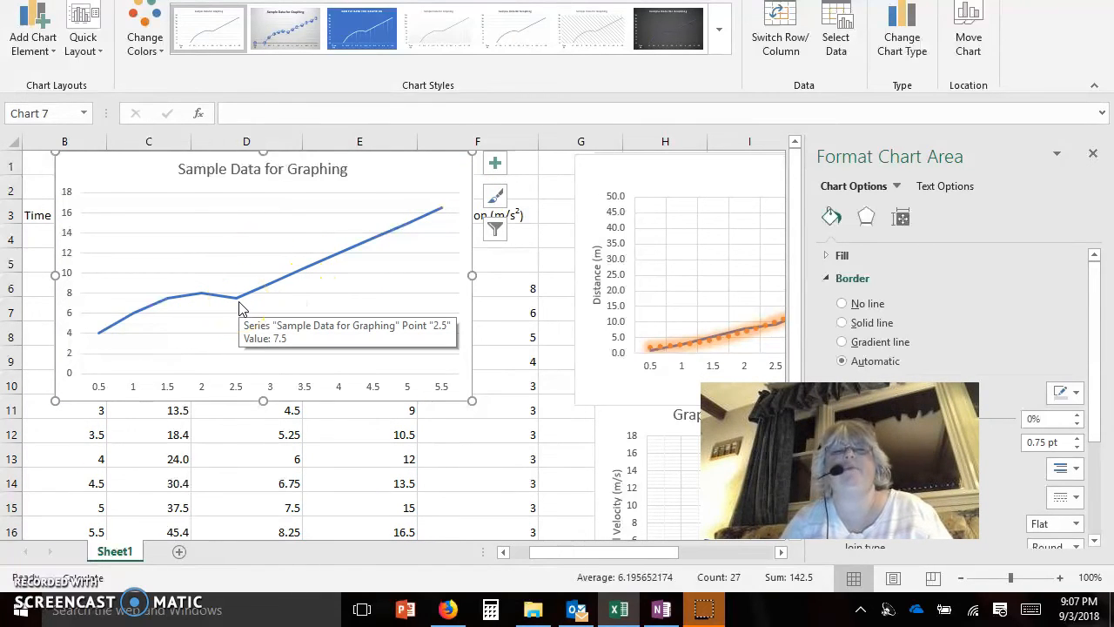
pyautogui.click(359, 200)
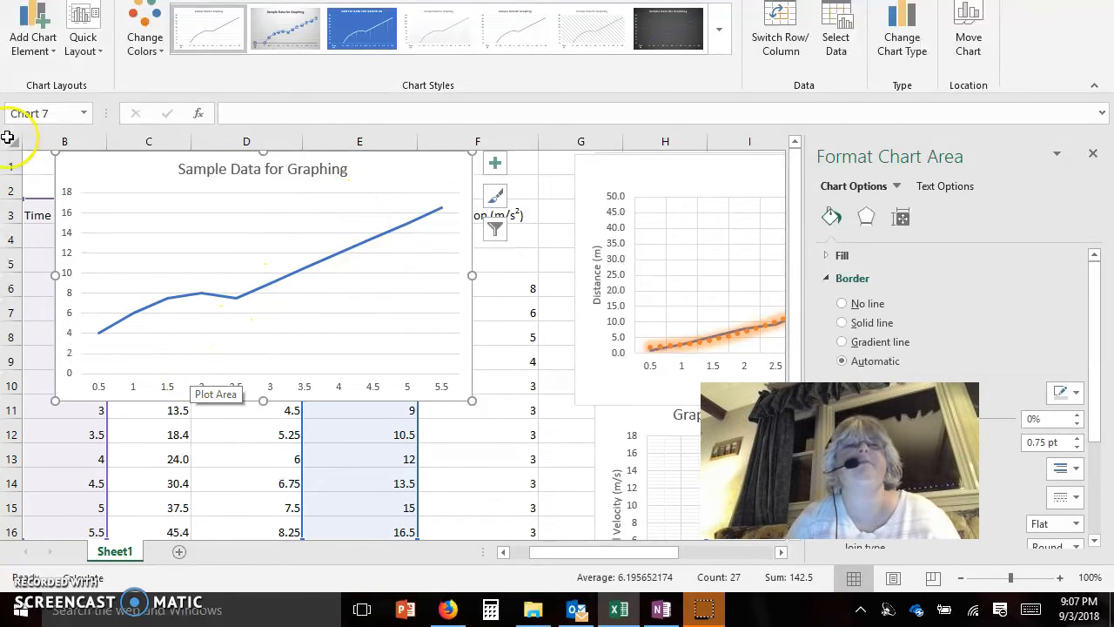
# - Add a primary horizontal axis title reading "Time (s)" to the new line chart
pyautogui.click(36, 47)
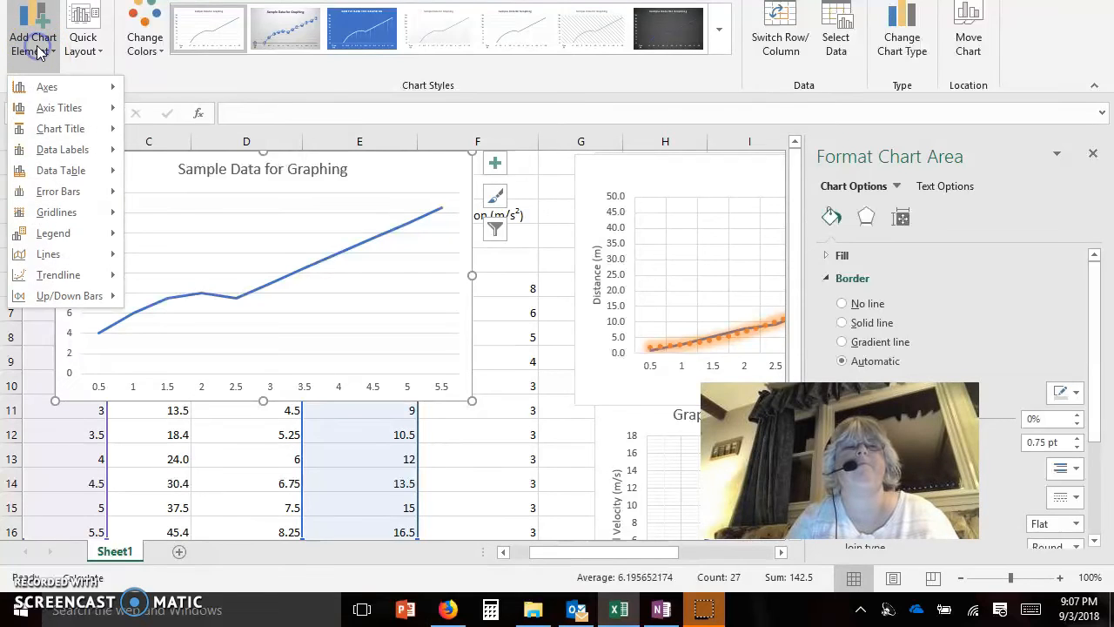
pyautogui.moveTo(44, 110)
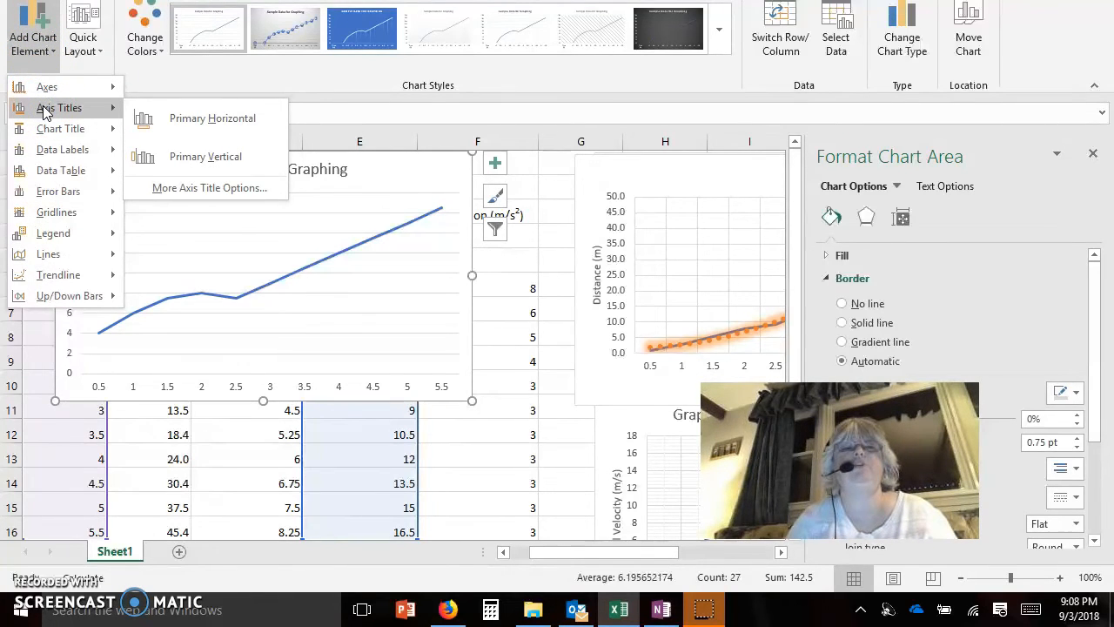
pyautogui.click(146, 119)
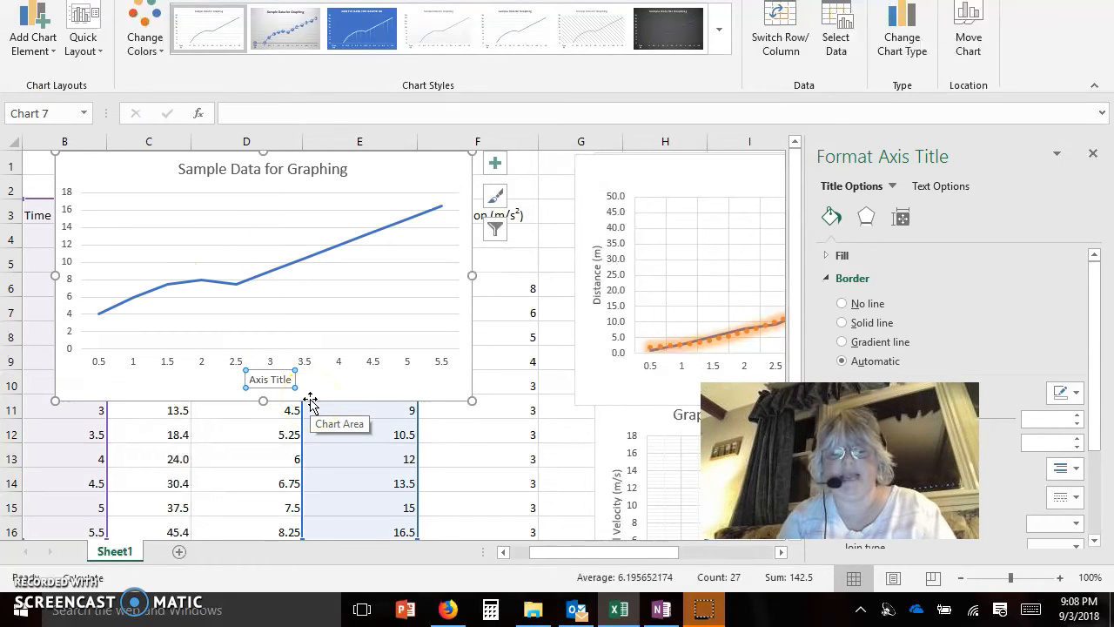
pyautogui.write('Time (s')
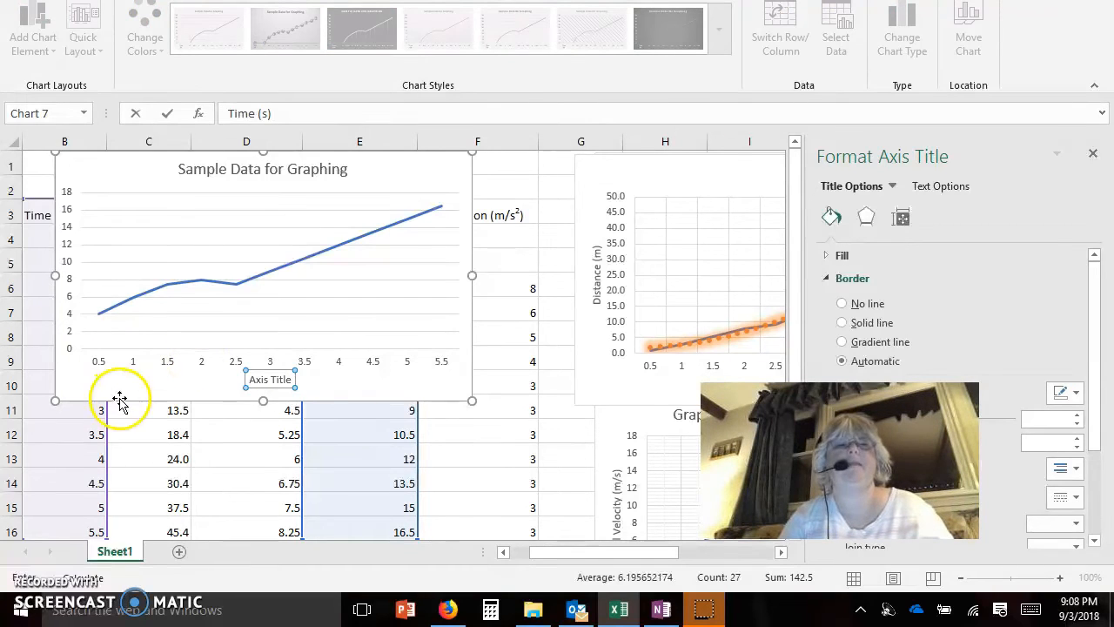
pyautogui.click(199, 386)
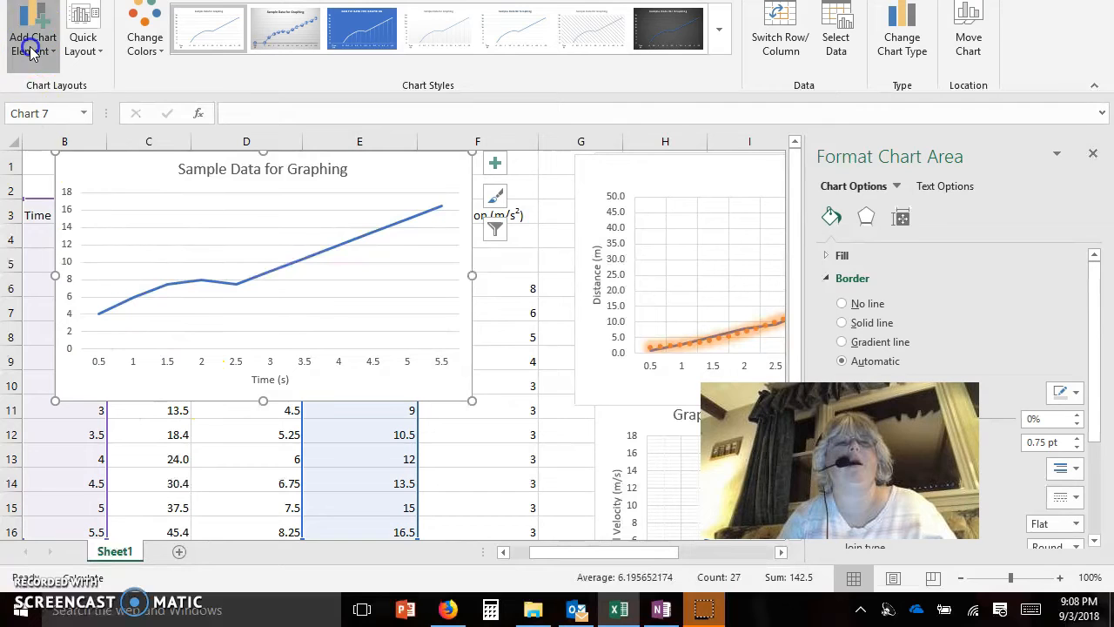
# - Add a primary vertical axis title reading "Final Velocity (m/s)" to the new line chart
pyautogui.click(33, 52)
pyautogui.moveTo(50, 108)
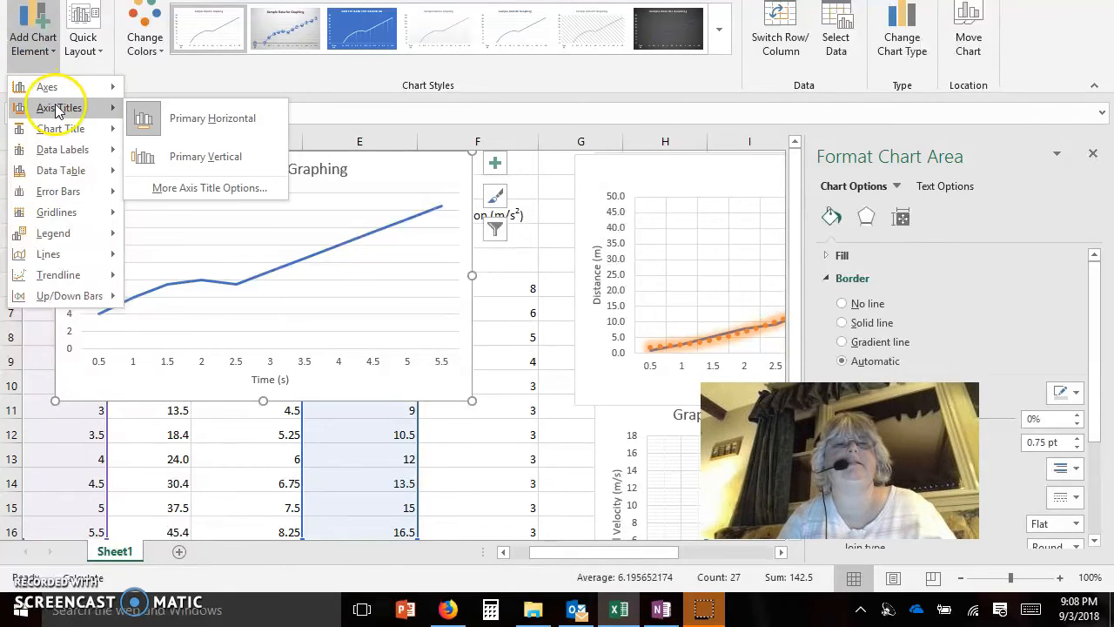
pyautogui.click(176, 159)
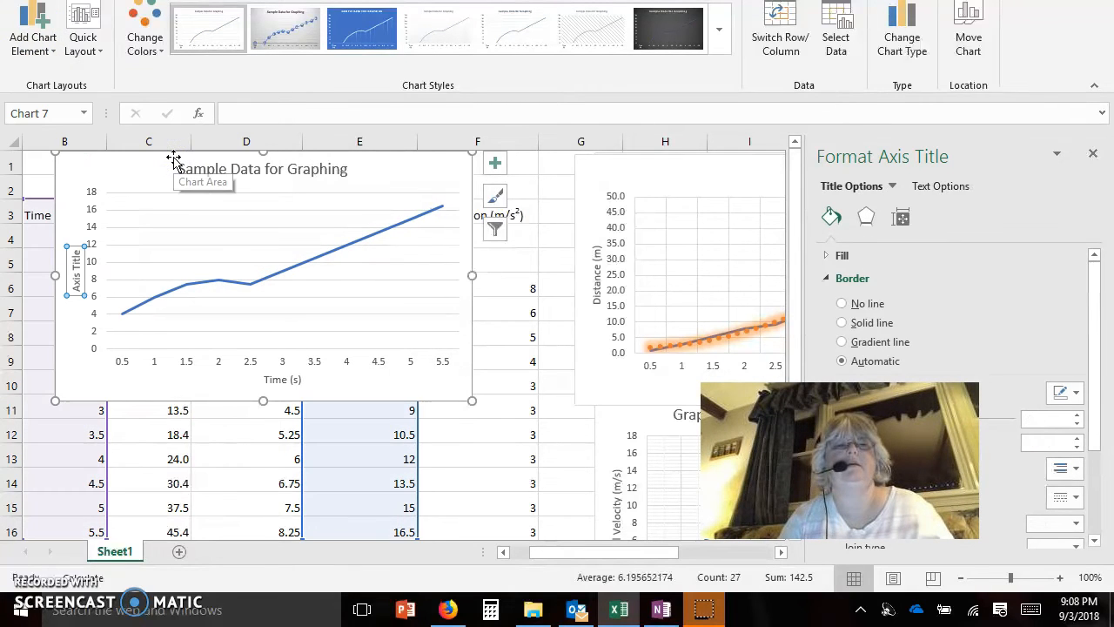
pyautogui.click(33, 43)
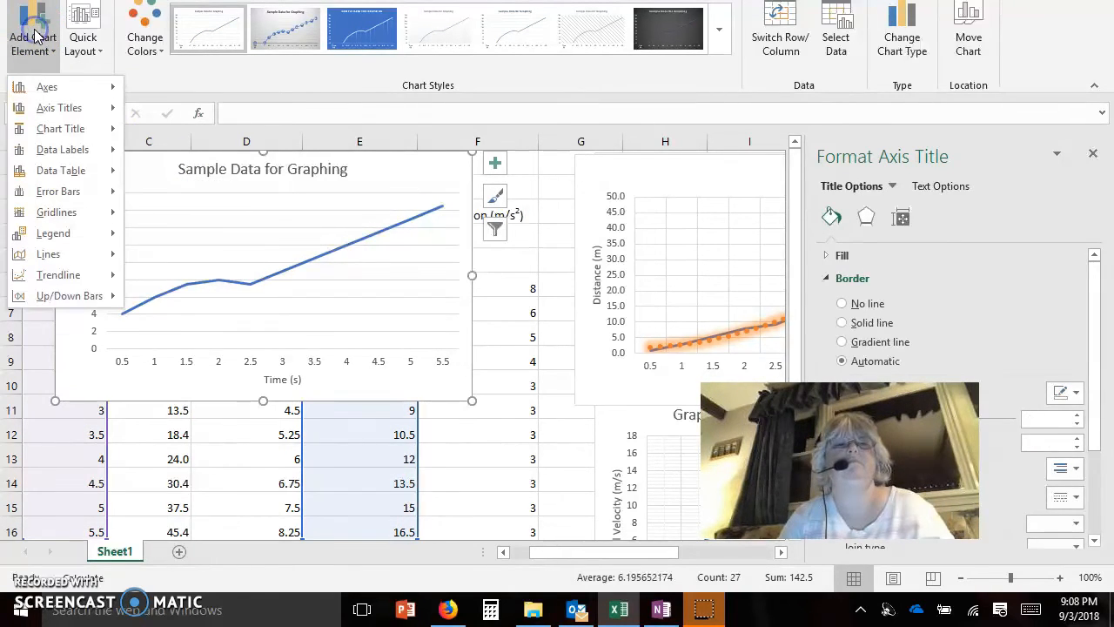
pyautogui.click(241, 79)
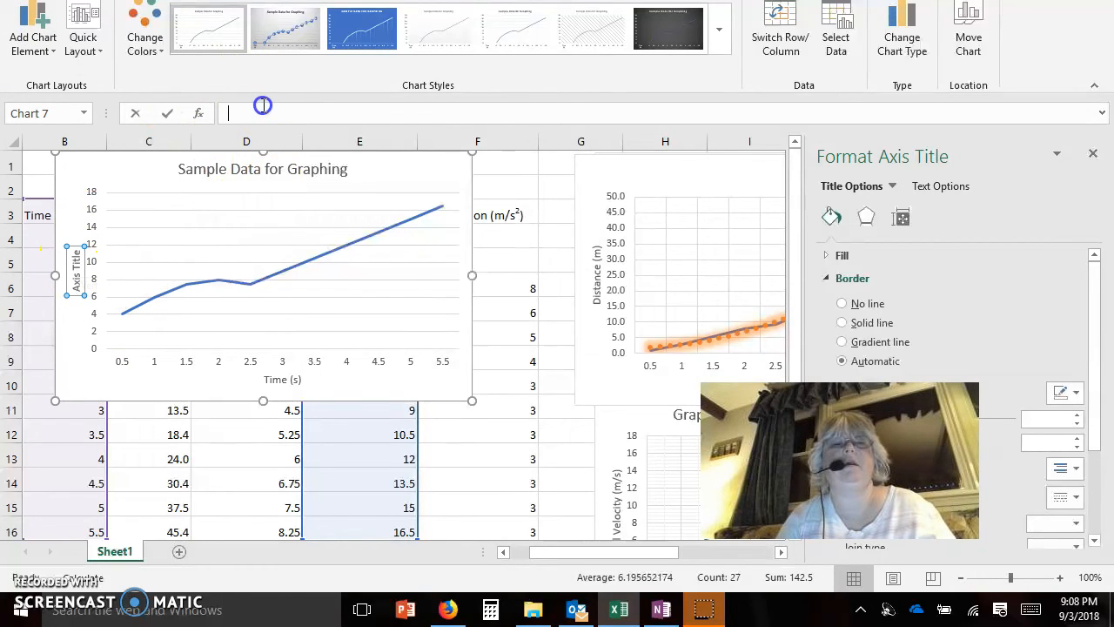
pyautogui.click(264, 105)
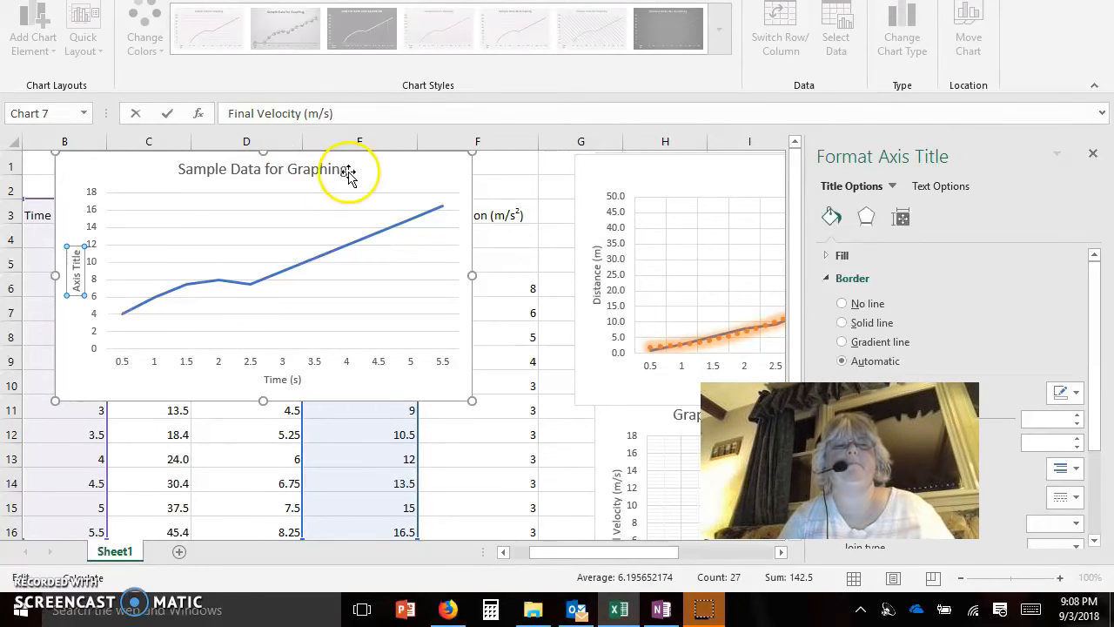
pyautogui.click(570, 211)
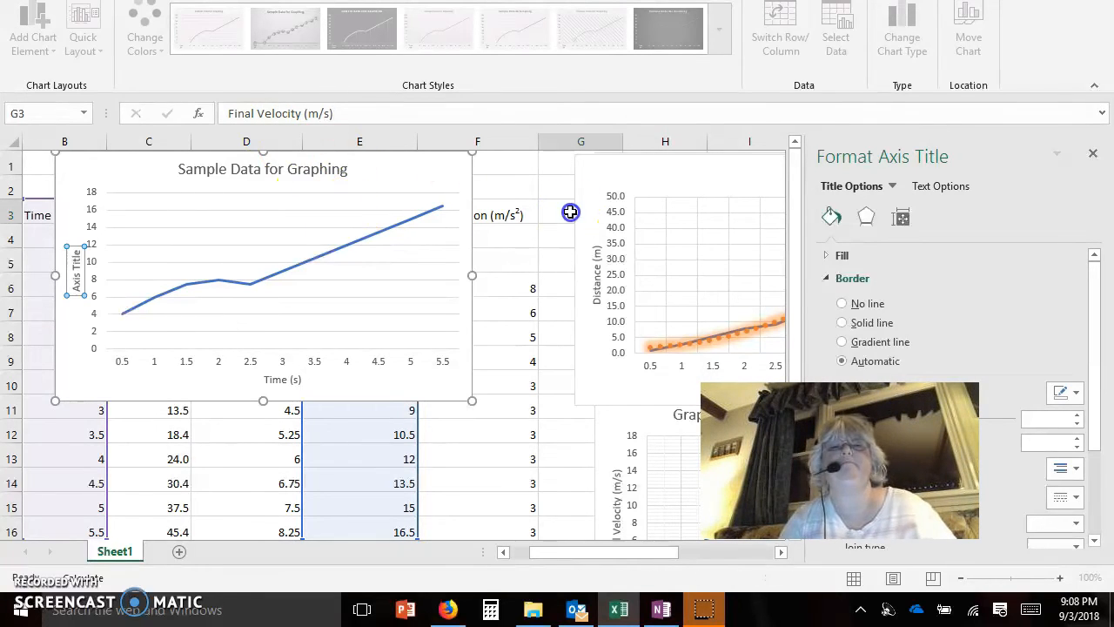
# - Place the chart title above the chart and change its text to "Graph 2. Final Velocity vs Time"
pyautogui.click(299, 180)
pyautogui.click(19, 40)
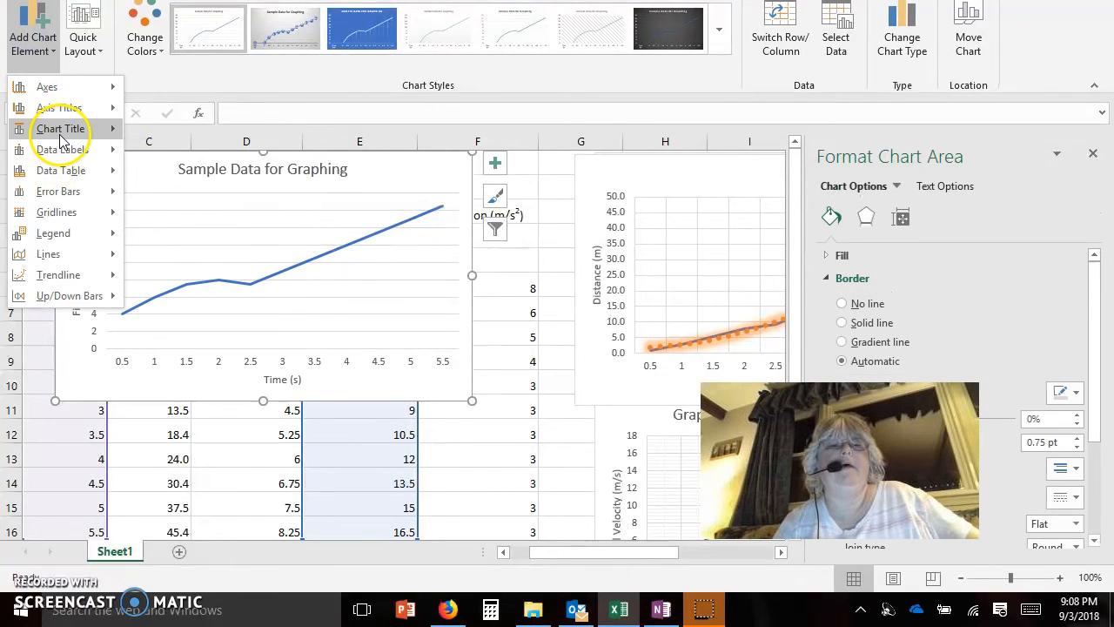
pyautogui.moveTo(65, 129)
pyautogui.click(174, 176)
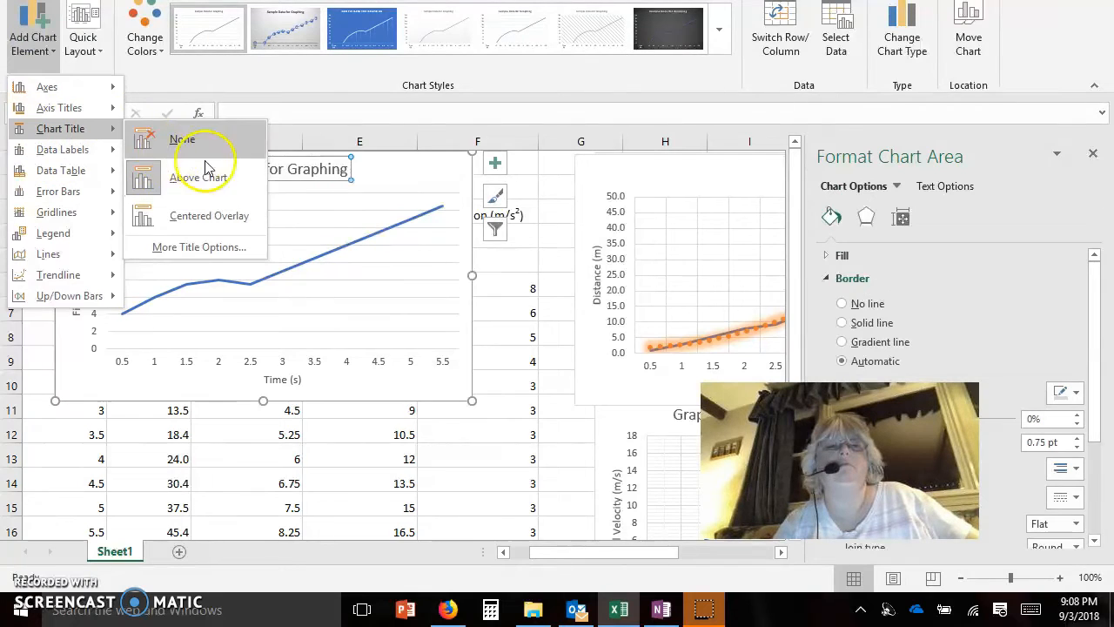
pyautogui.click(311, 169)
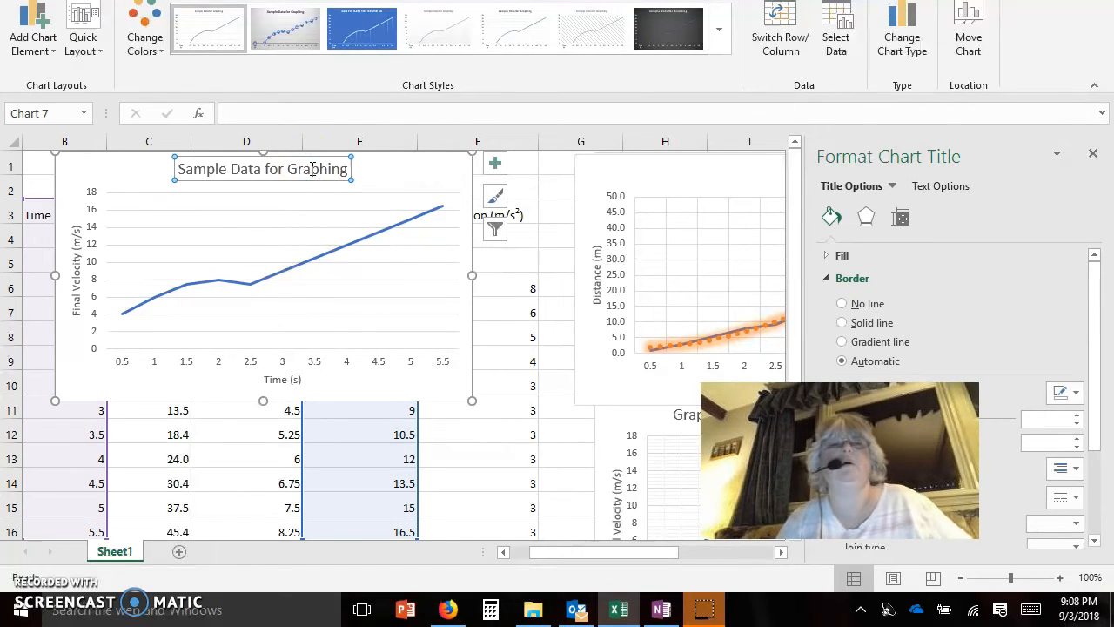
pyautogui.click(299, 116)
pyautogui.write('Graph 2.  Final')
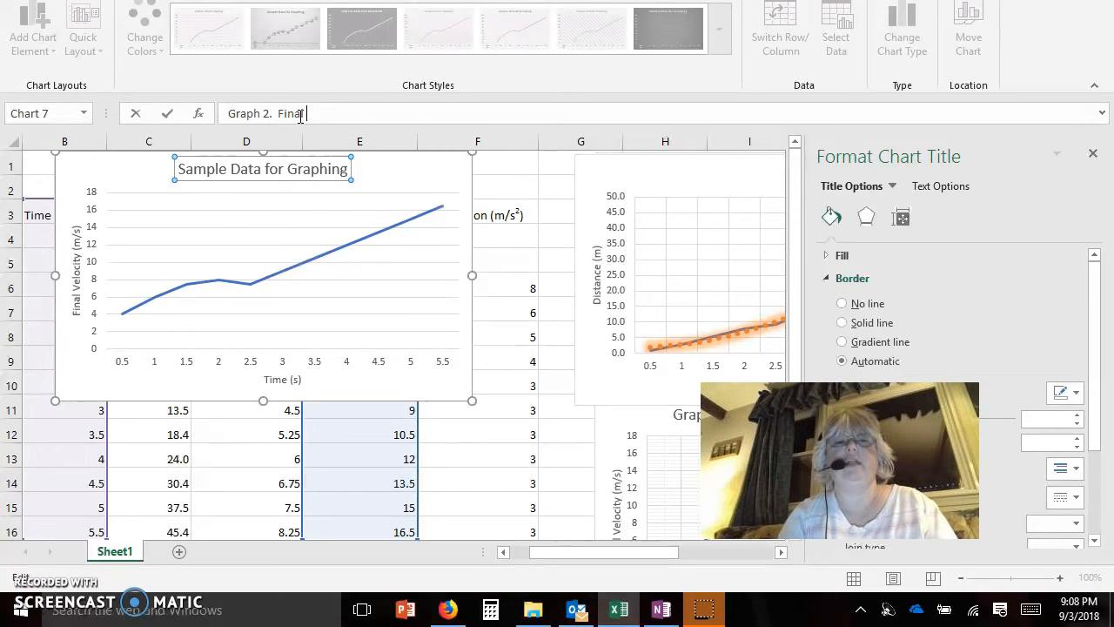
pyautogui.write('city vs Time')
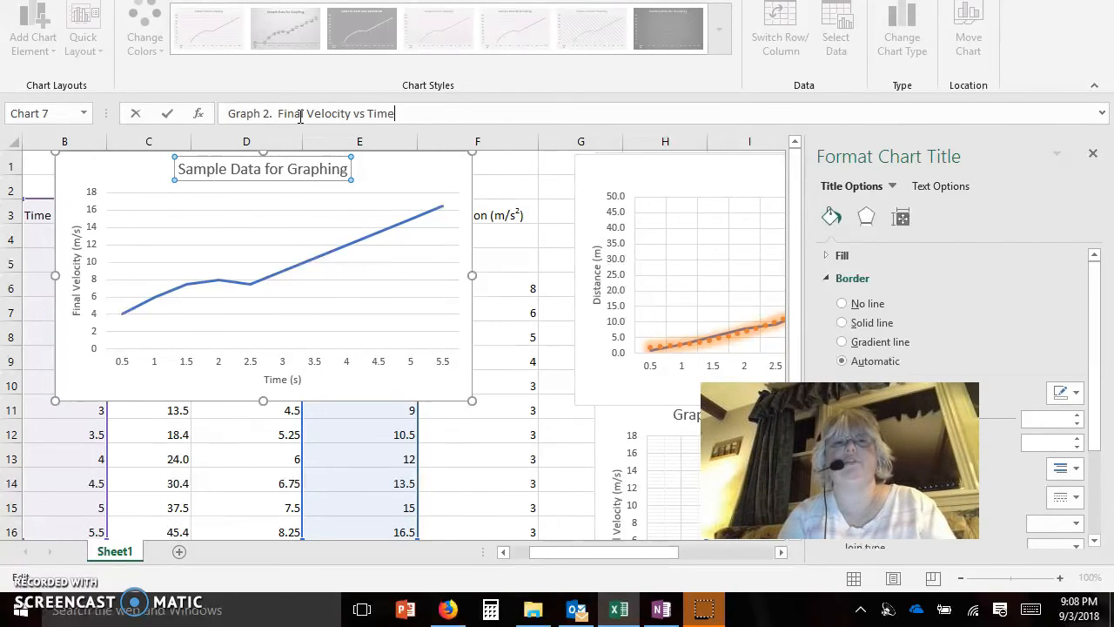
pyautogui.click(527, 184)
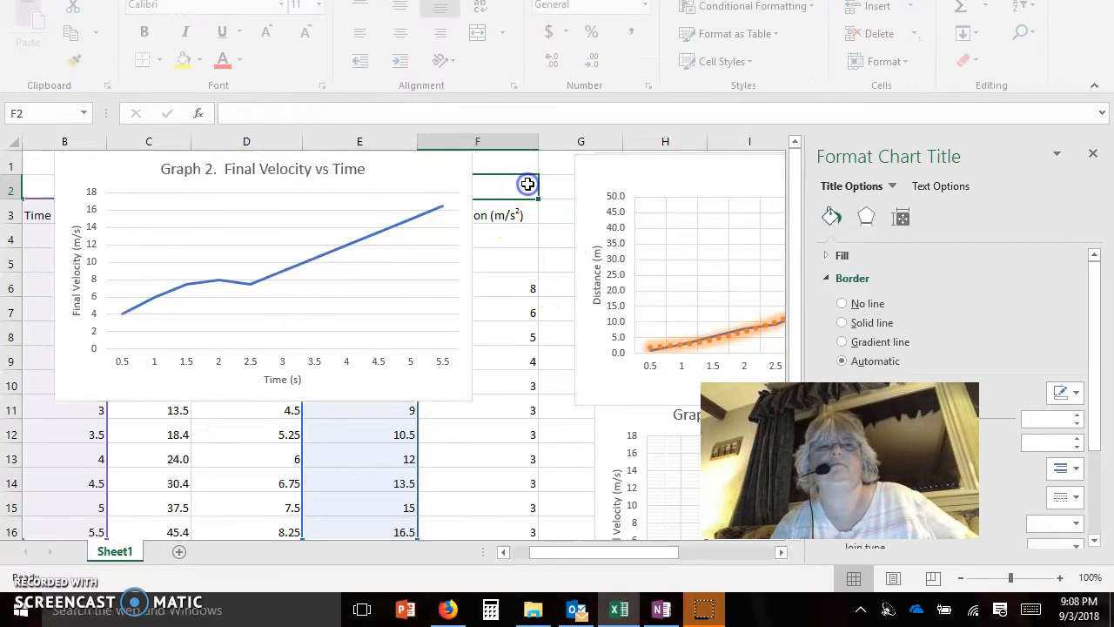
# - Add a linear trendline to the Final Velocity vs Time chart
pyautogui.click(188, 320)
pyautogui.click(32, 39)
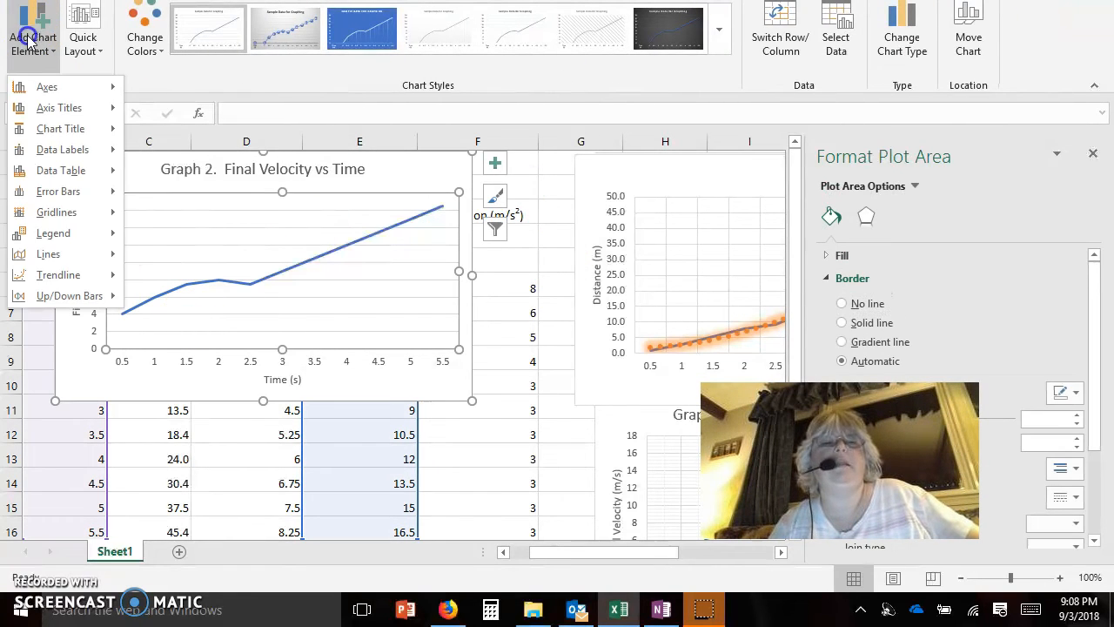
pyautogui.moveTo(54, 277)
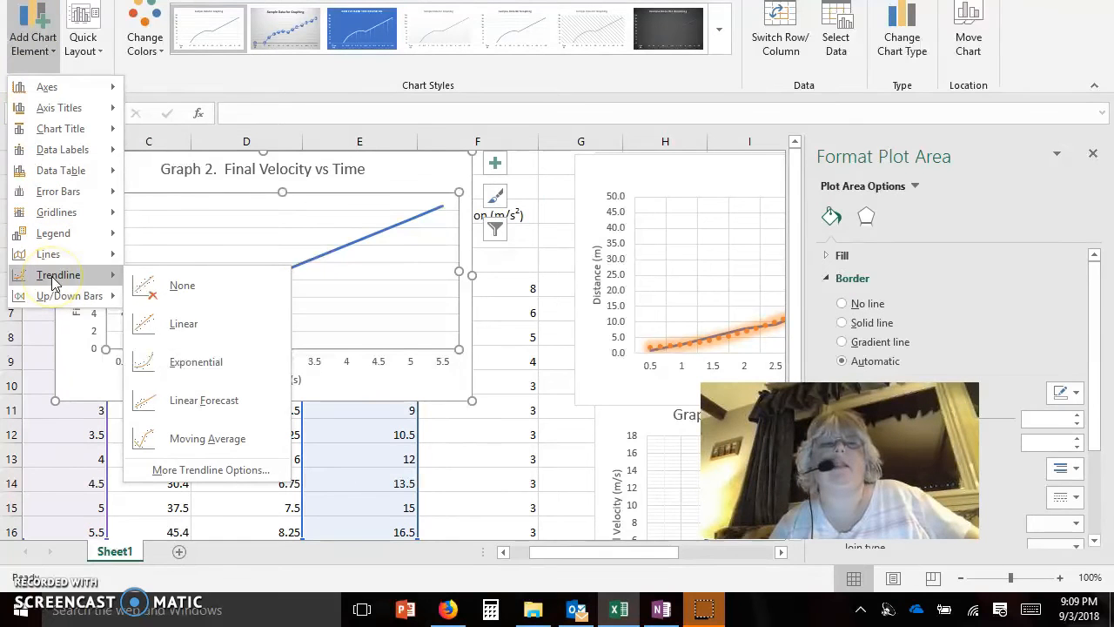
pyautogui.click(160, 331)
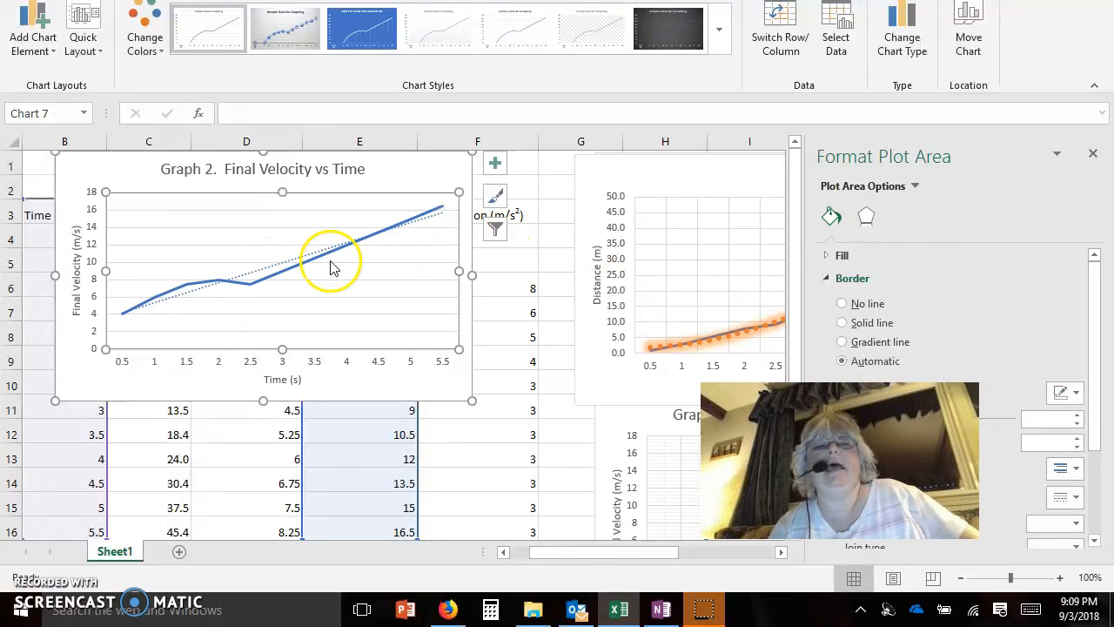
# - Apply the outer shadow preset with a 180° angle and 3 pt distance to the linear trendline
pyautogui.click(287, 263)
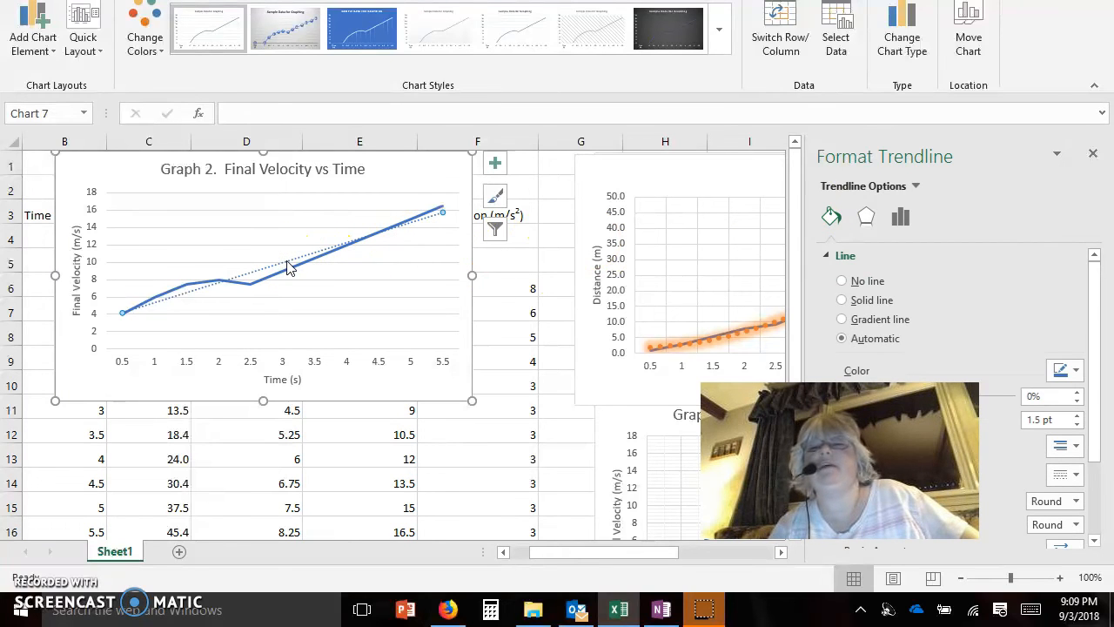
pyautogui.click(869, 217)
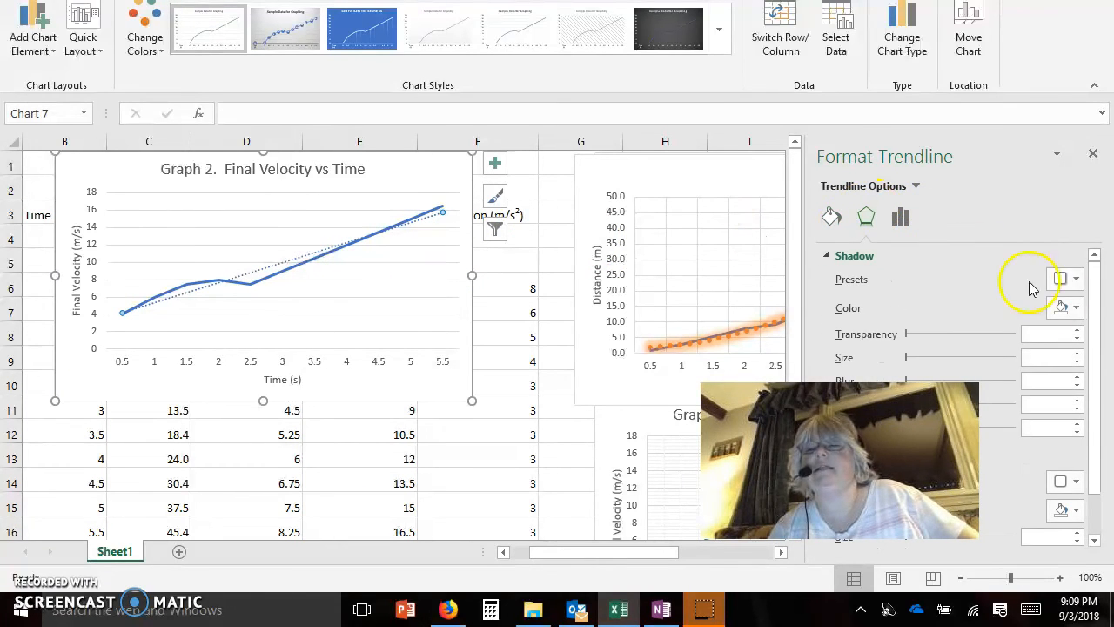
pyautogui.click(1076, 286)
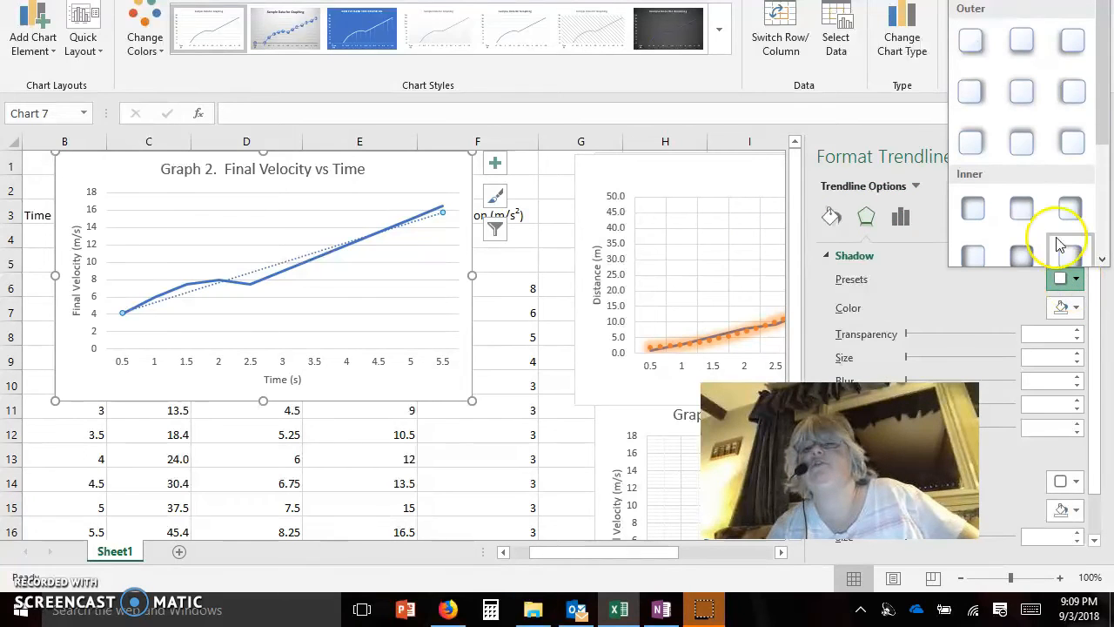
pyautogui.click(1071, 94)
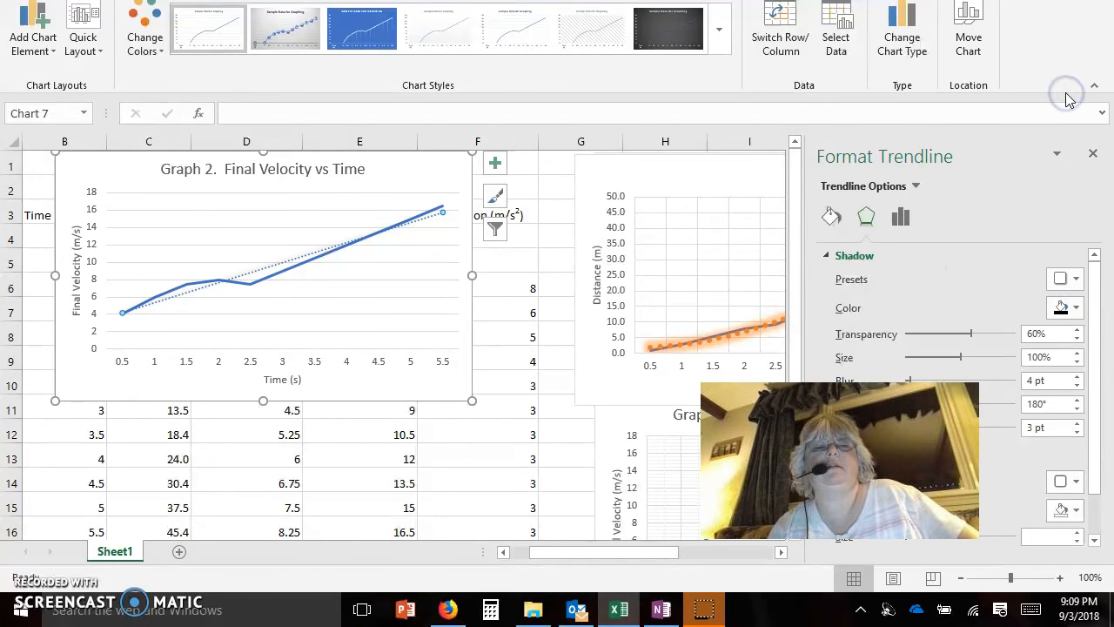
# - Set both the shadow color and the line color of the Final Velocity vs Time trendline to the orange theme color
pyautogui.click(1076, 308)
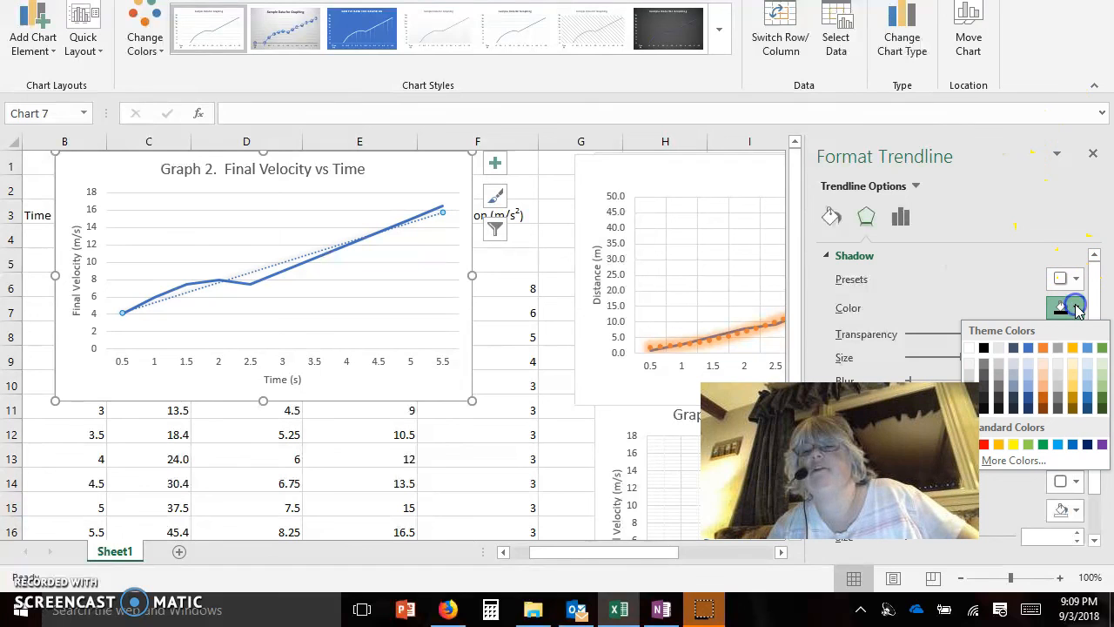
pyautogui.click(1044, 348)
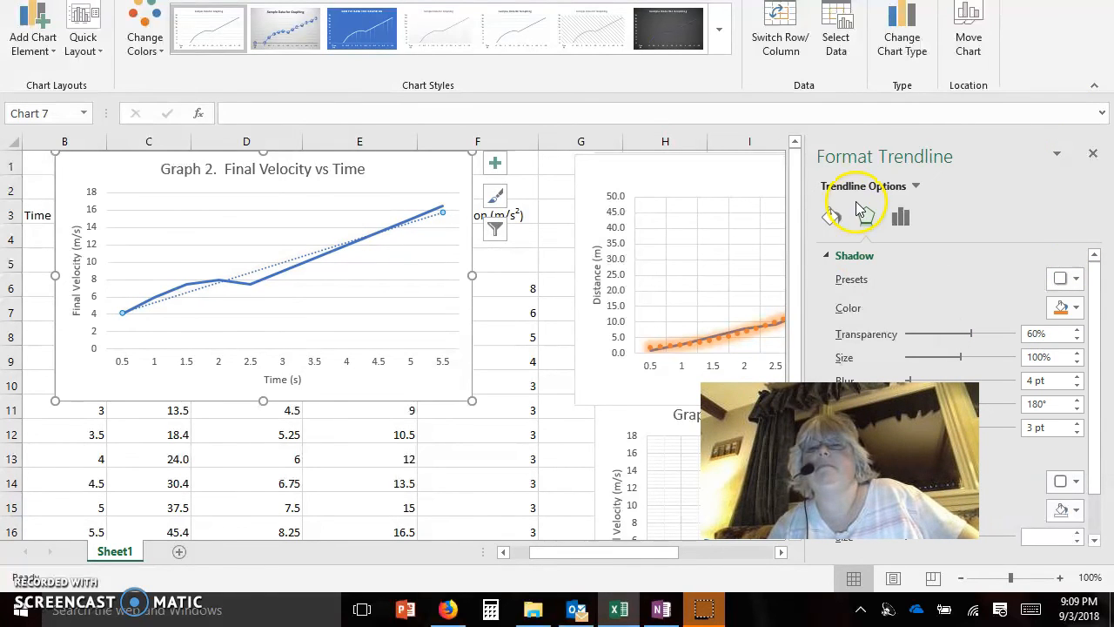
pyautogui.click(830, 218)
pyautogui.click(1073, 371)
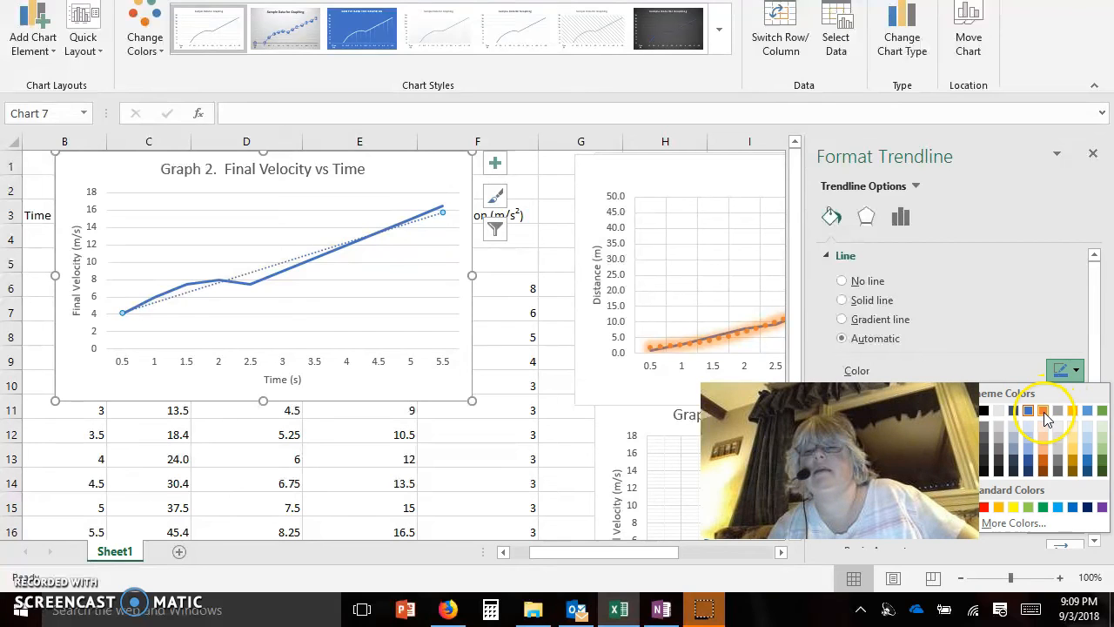
pyautogui.click(1044, 412)
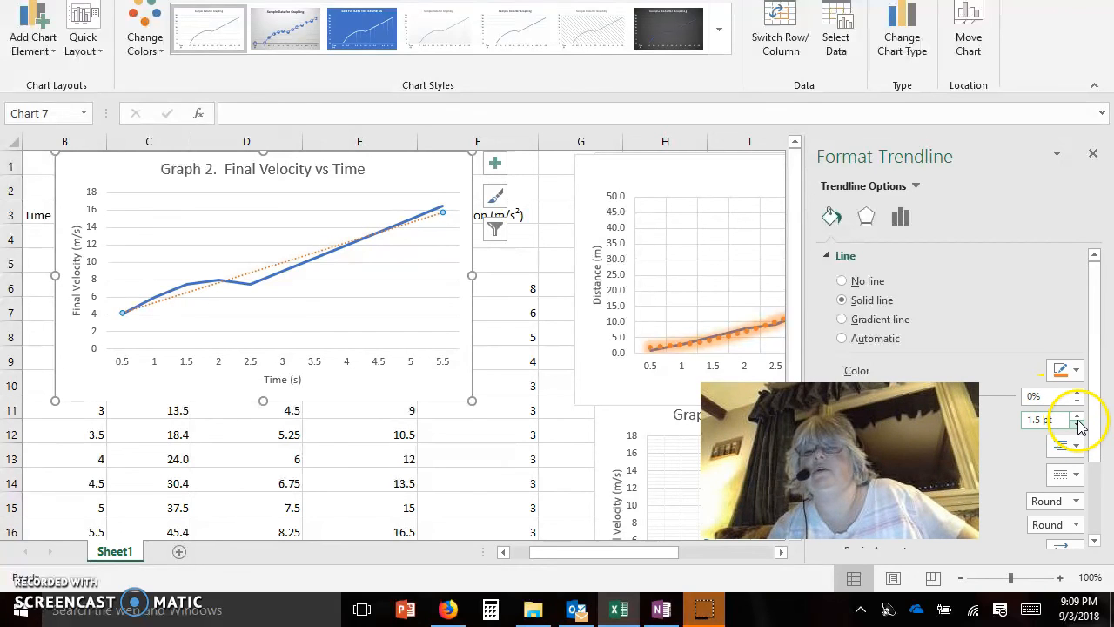
# - Reduce the orange trendline's line width to 0 pt
pyautogui.click(1078, 424)
pyautogui.click(1077, 424)
pyautogui.click(1078, 424)
pyautogui.click(1078, 424)
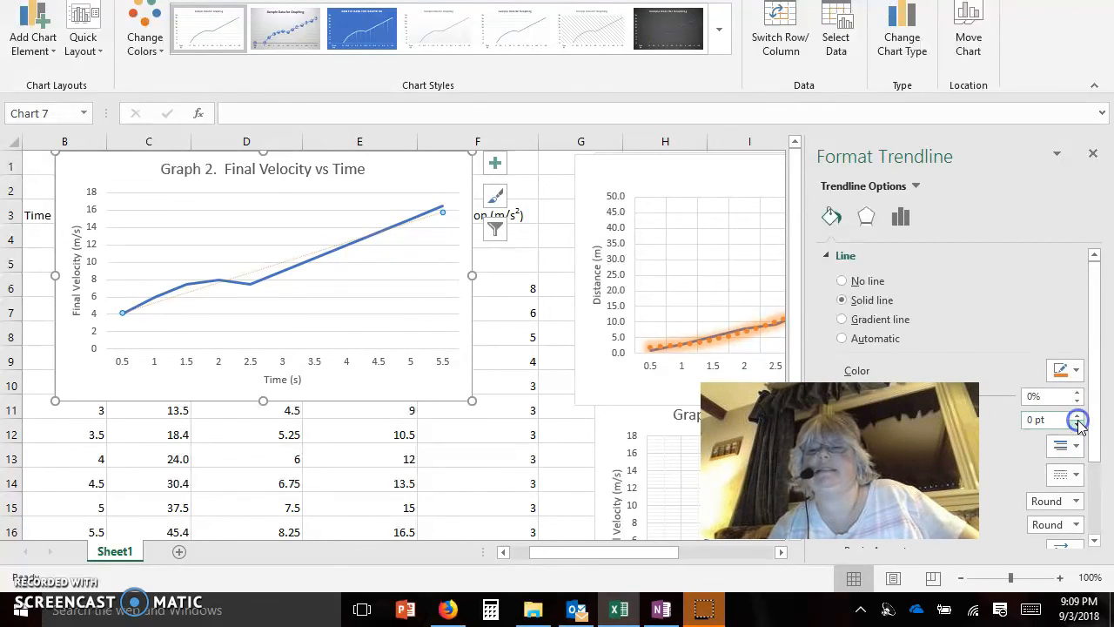
# - Increase the trendline's line width to 4 pt and deselect the chart by selecting cell F2
pyautogui.click(1077, 416)
pyautogui.click(1077, 416)
pyautogui.click(1078, 416)
pyautogui.click(1078, 416)
pyautogui.click(1078, 416)
pyautogui.click(1077, 416)
pyautogui.click(1078, 417)
pyautogui.click(1077, 416)
pyautogui.click(1077, 416)
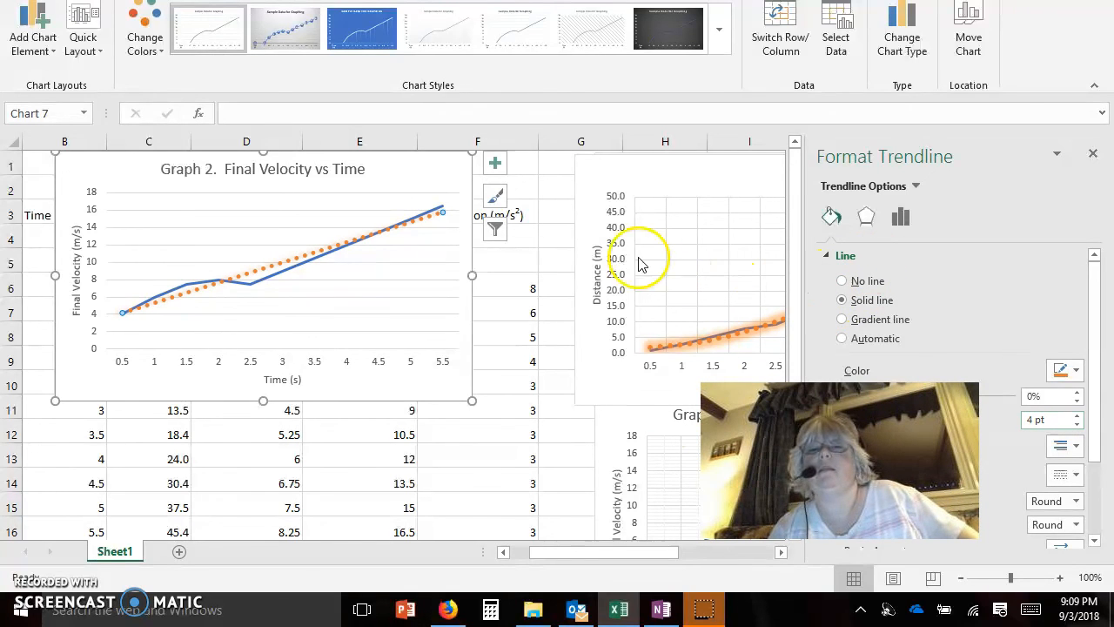
pyautogui.click(537, 179)
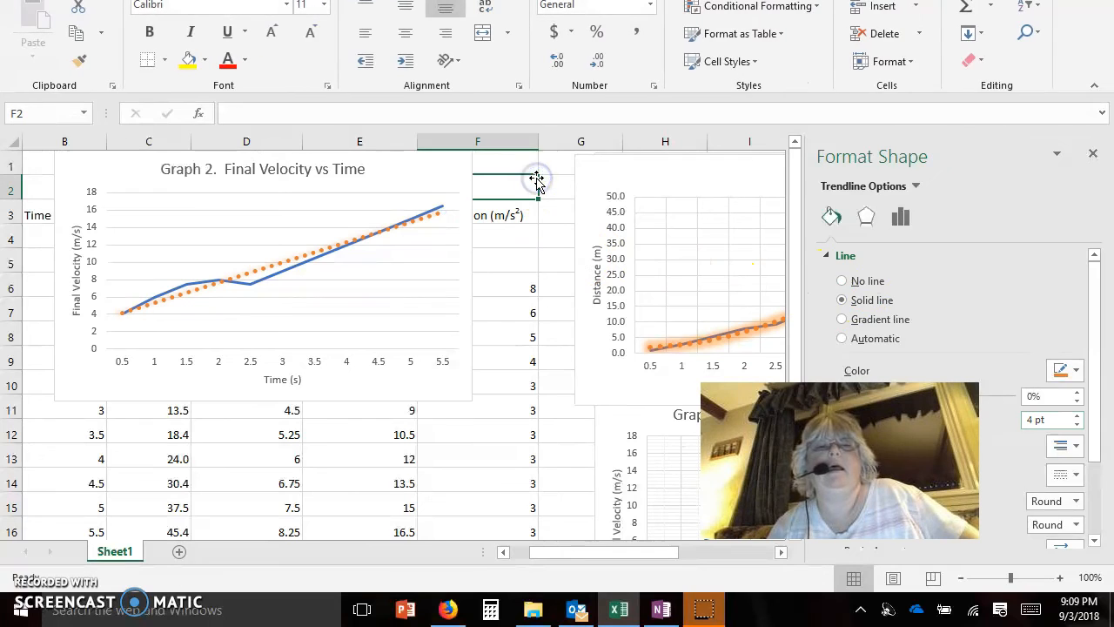